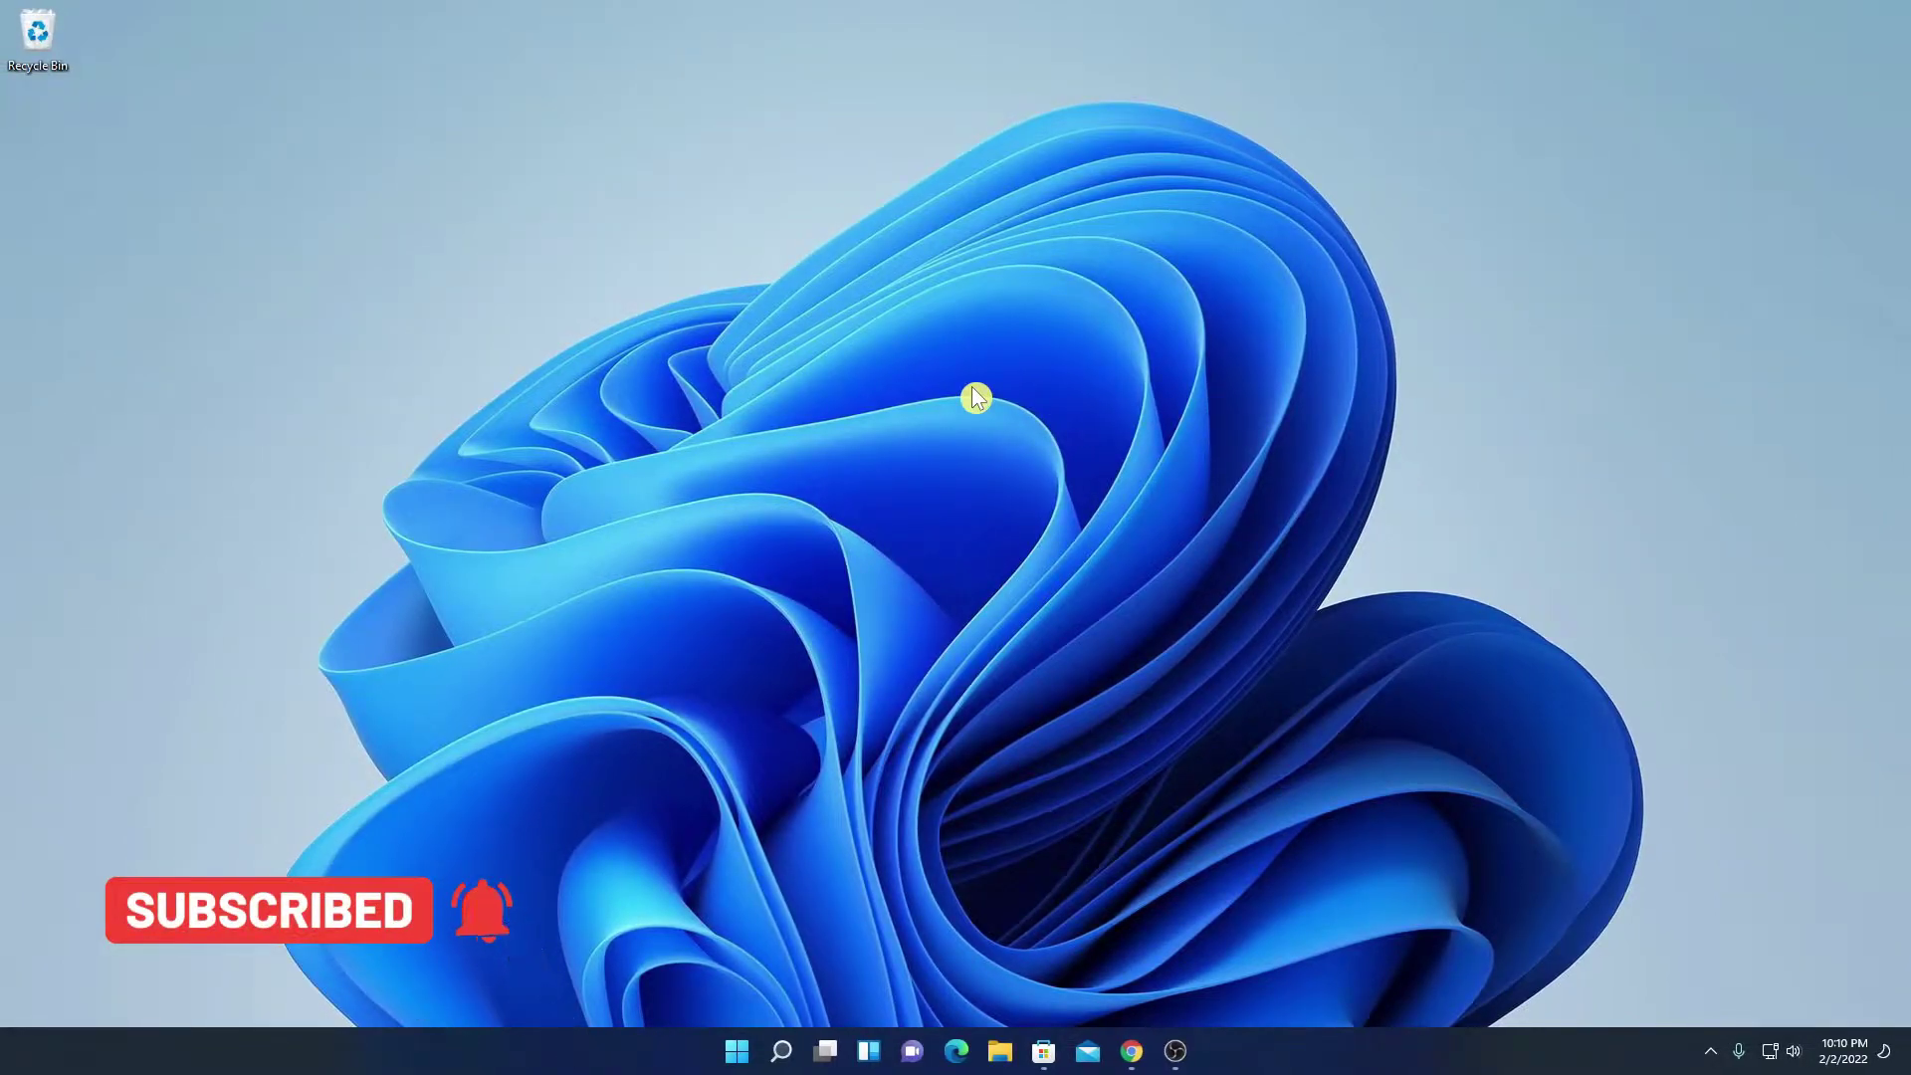
Find 'lively wallpaper' in Microsoft Store and install Lively Wallpaper from its product page.
left_click(1045, 1055)
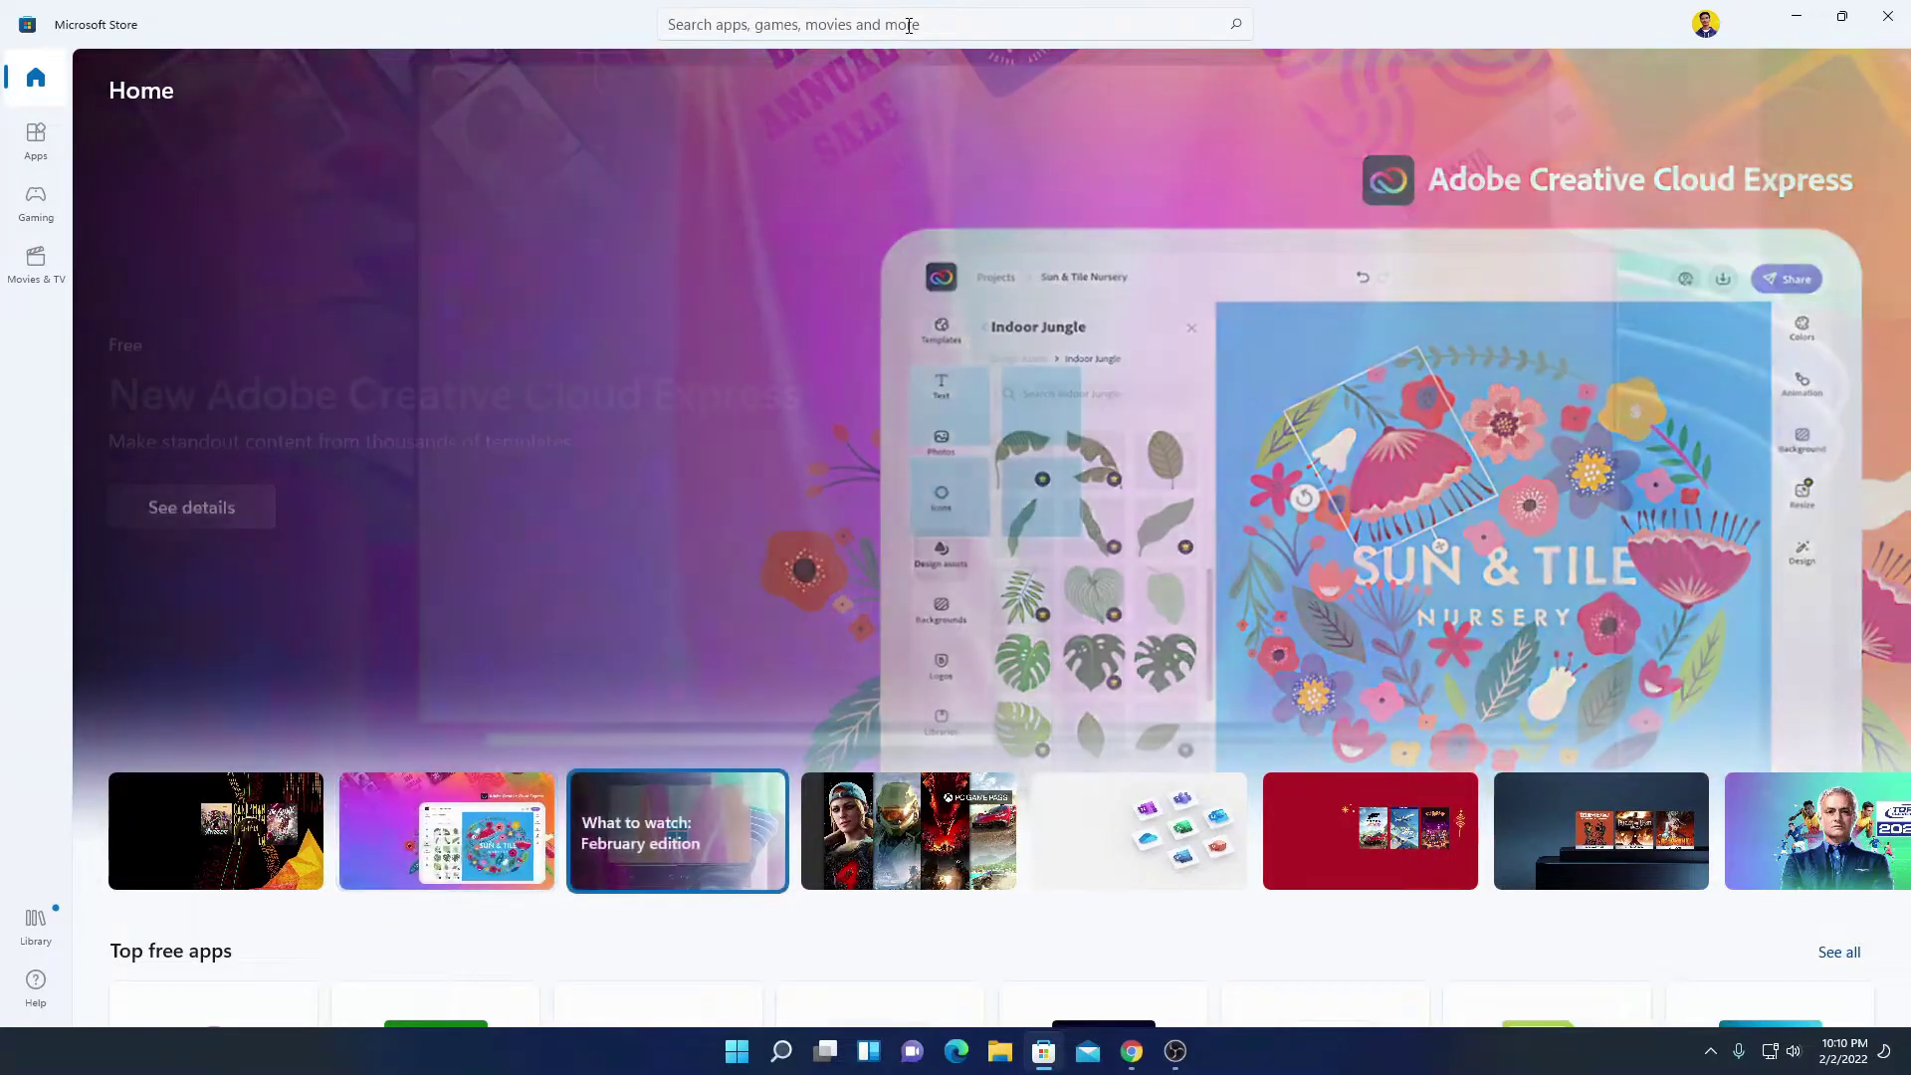
left_click(908, 24)
left_click(876, 94)
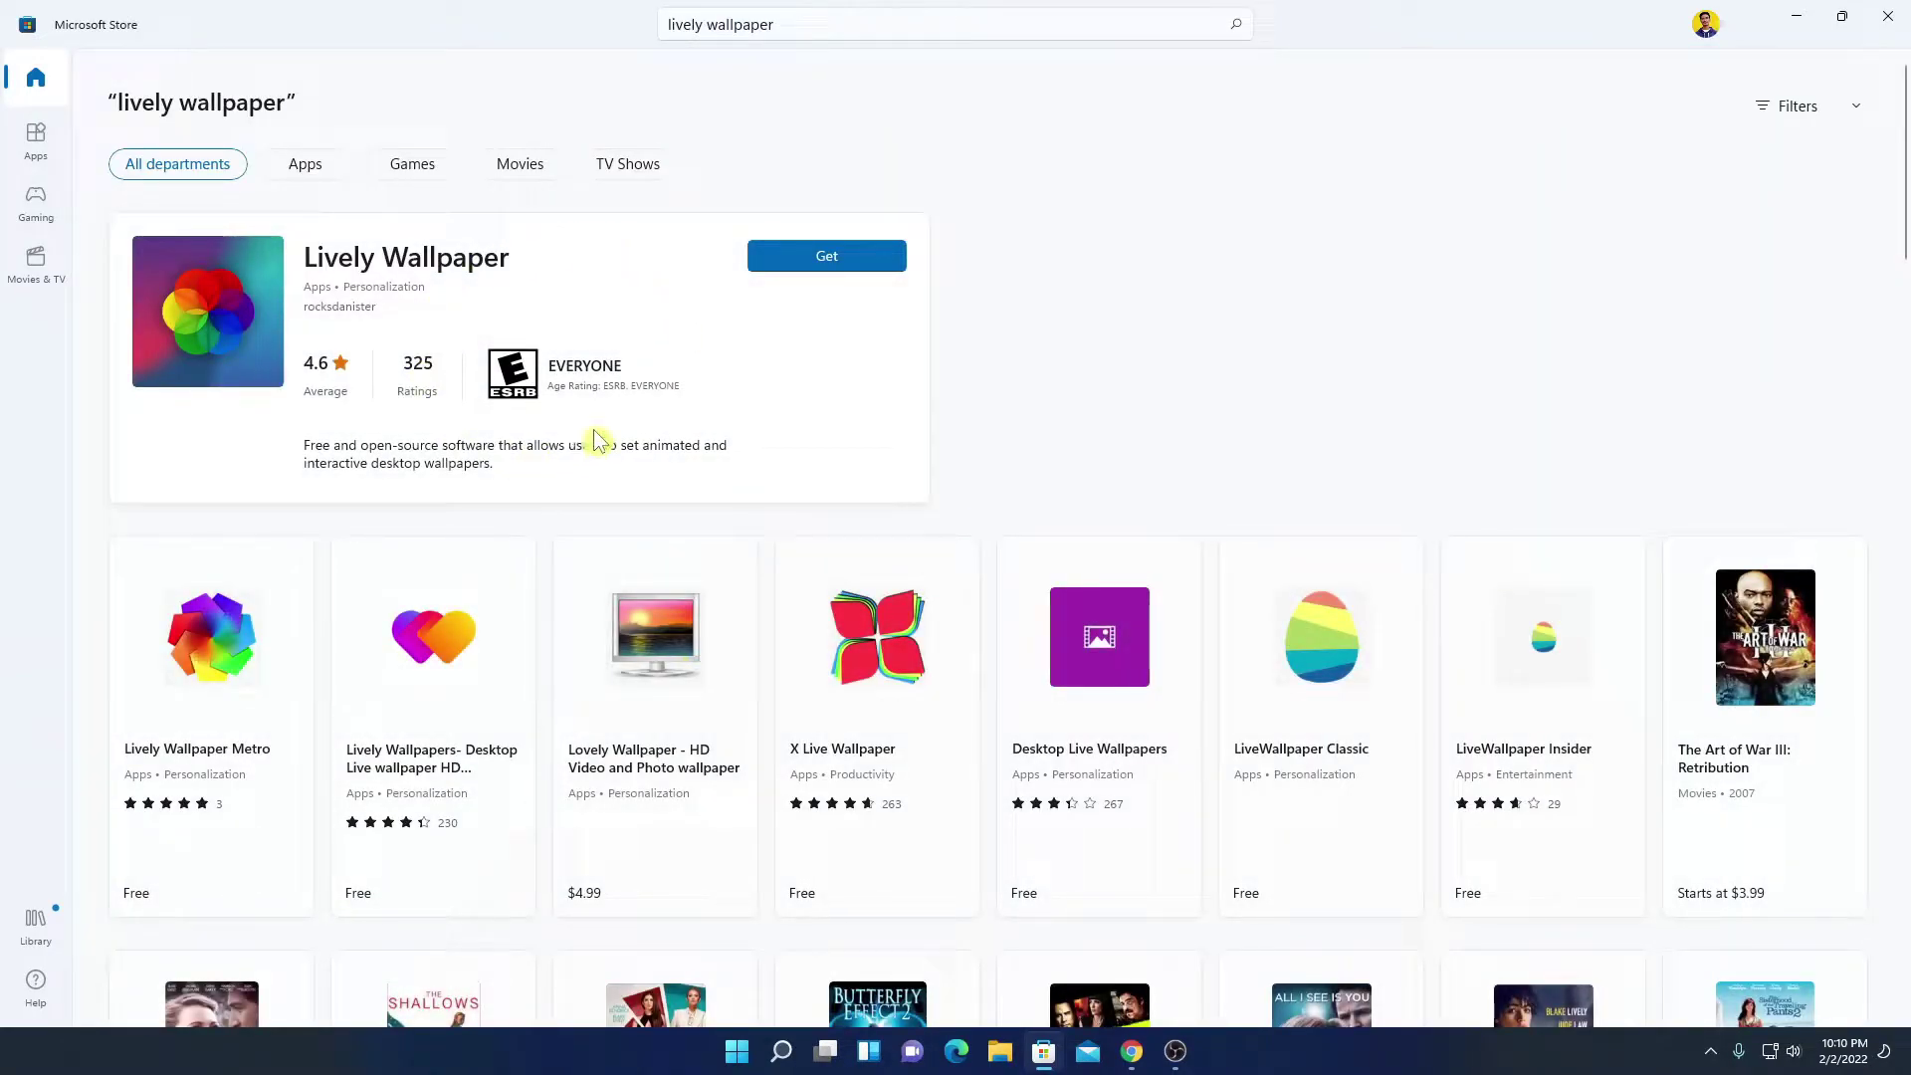
left_click(493, 274)
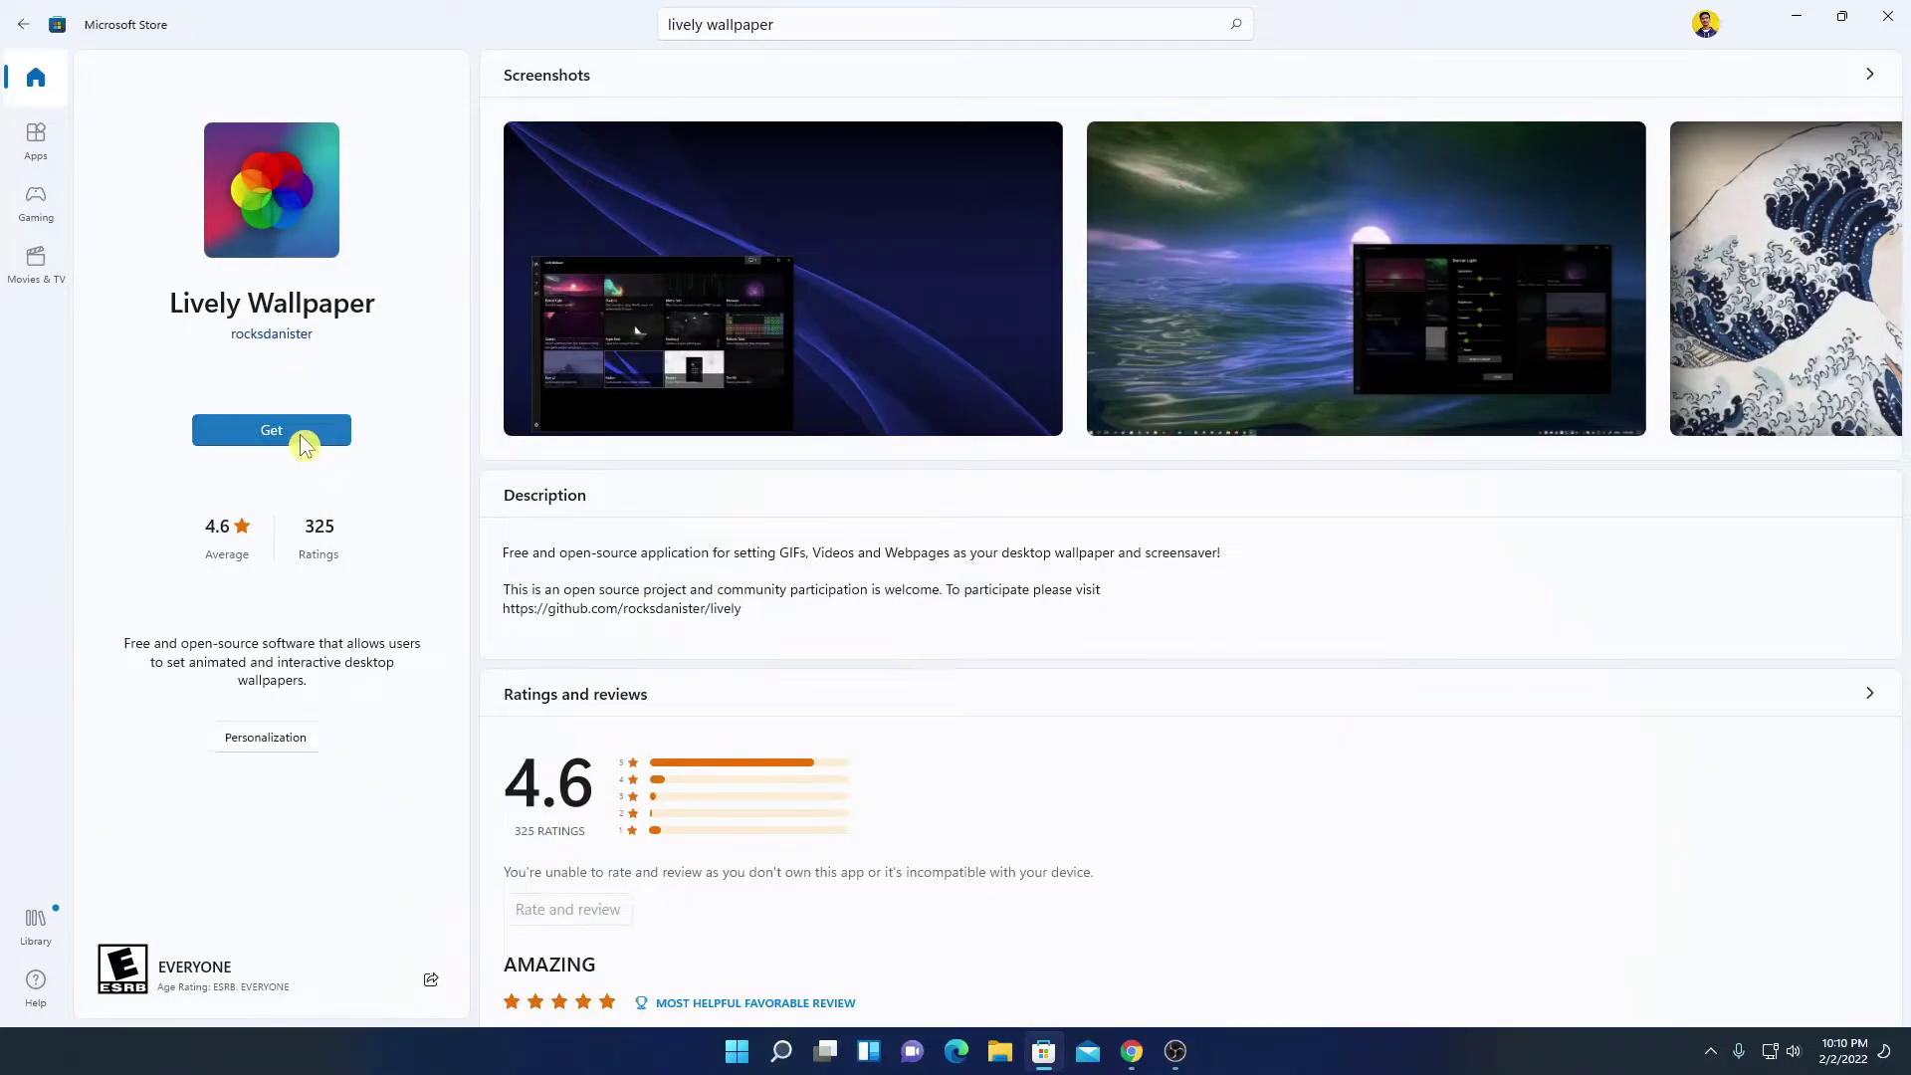
left_click(302, 438)
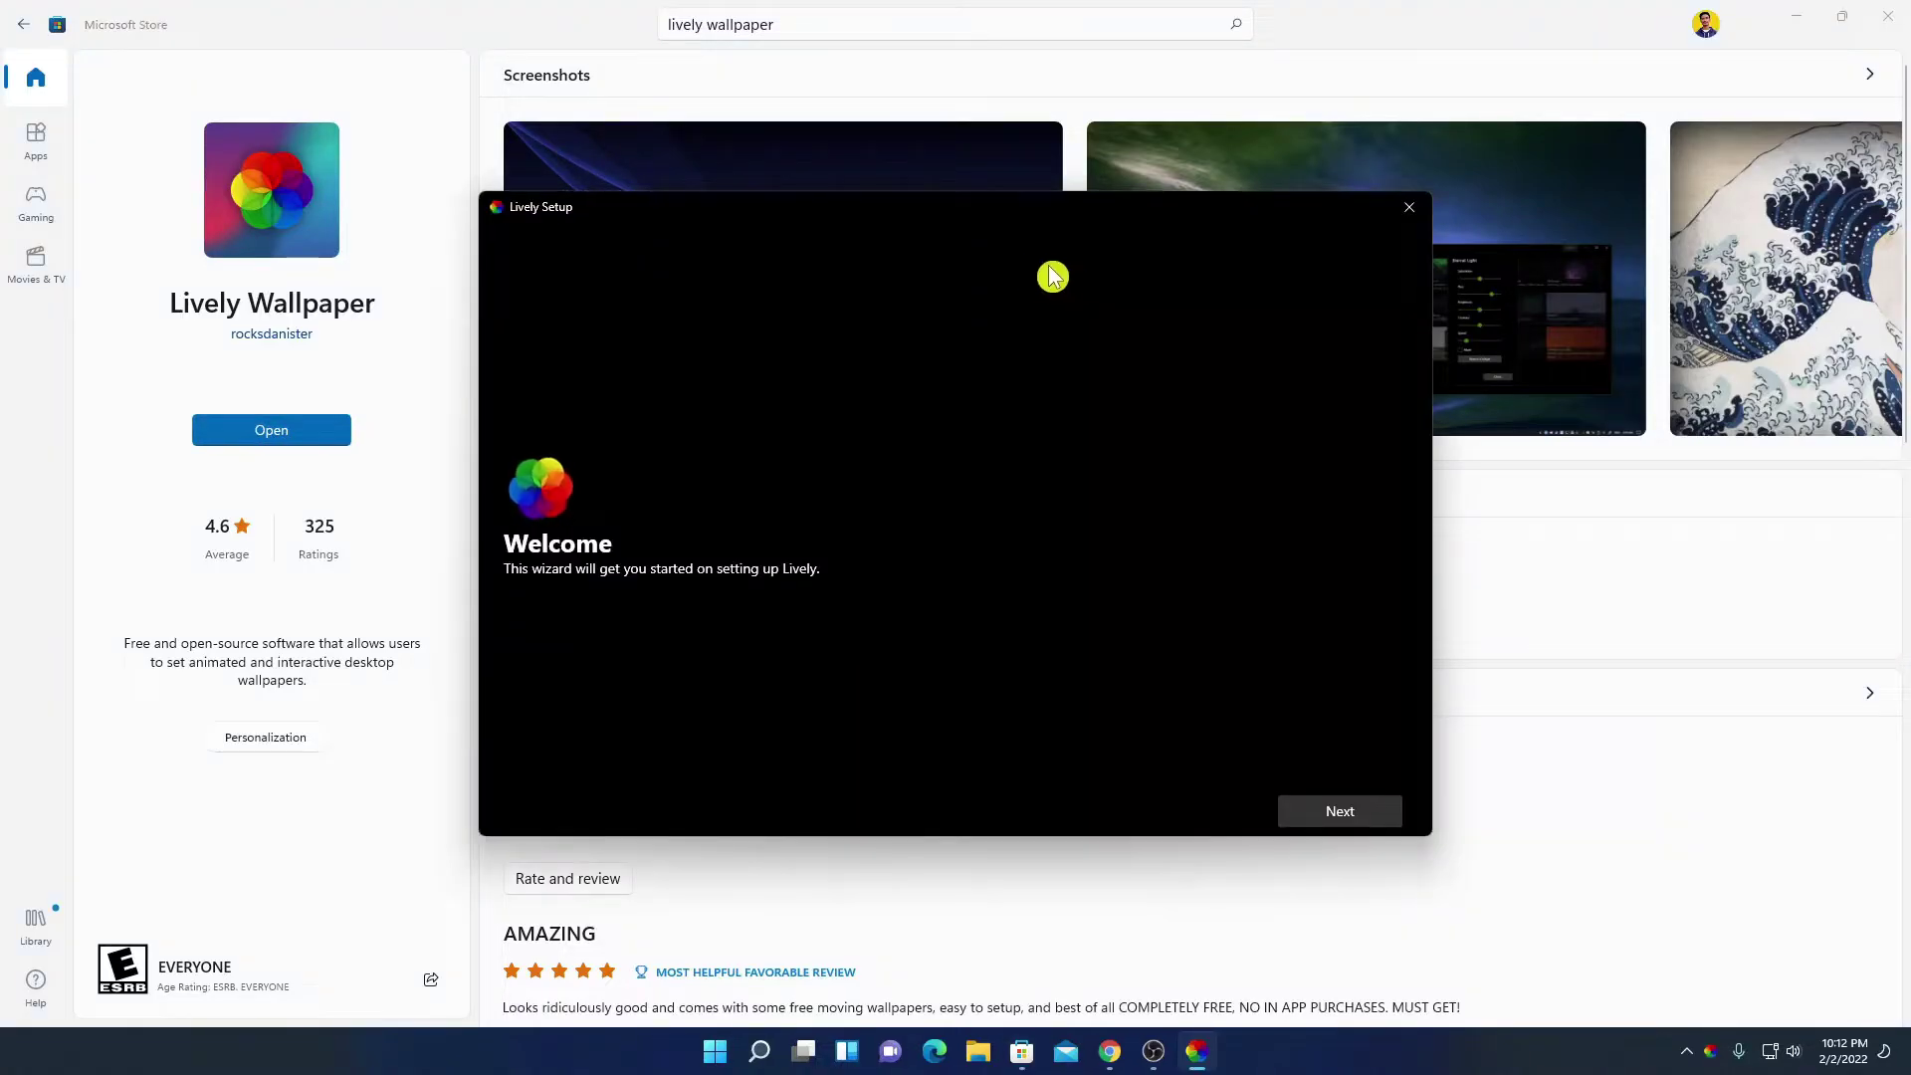
Finish Lively Setup with Start with Windows on and Taskbar Theme left off.
left_click(1796, 18)
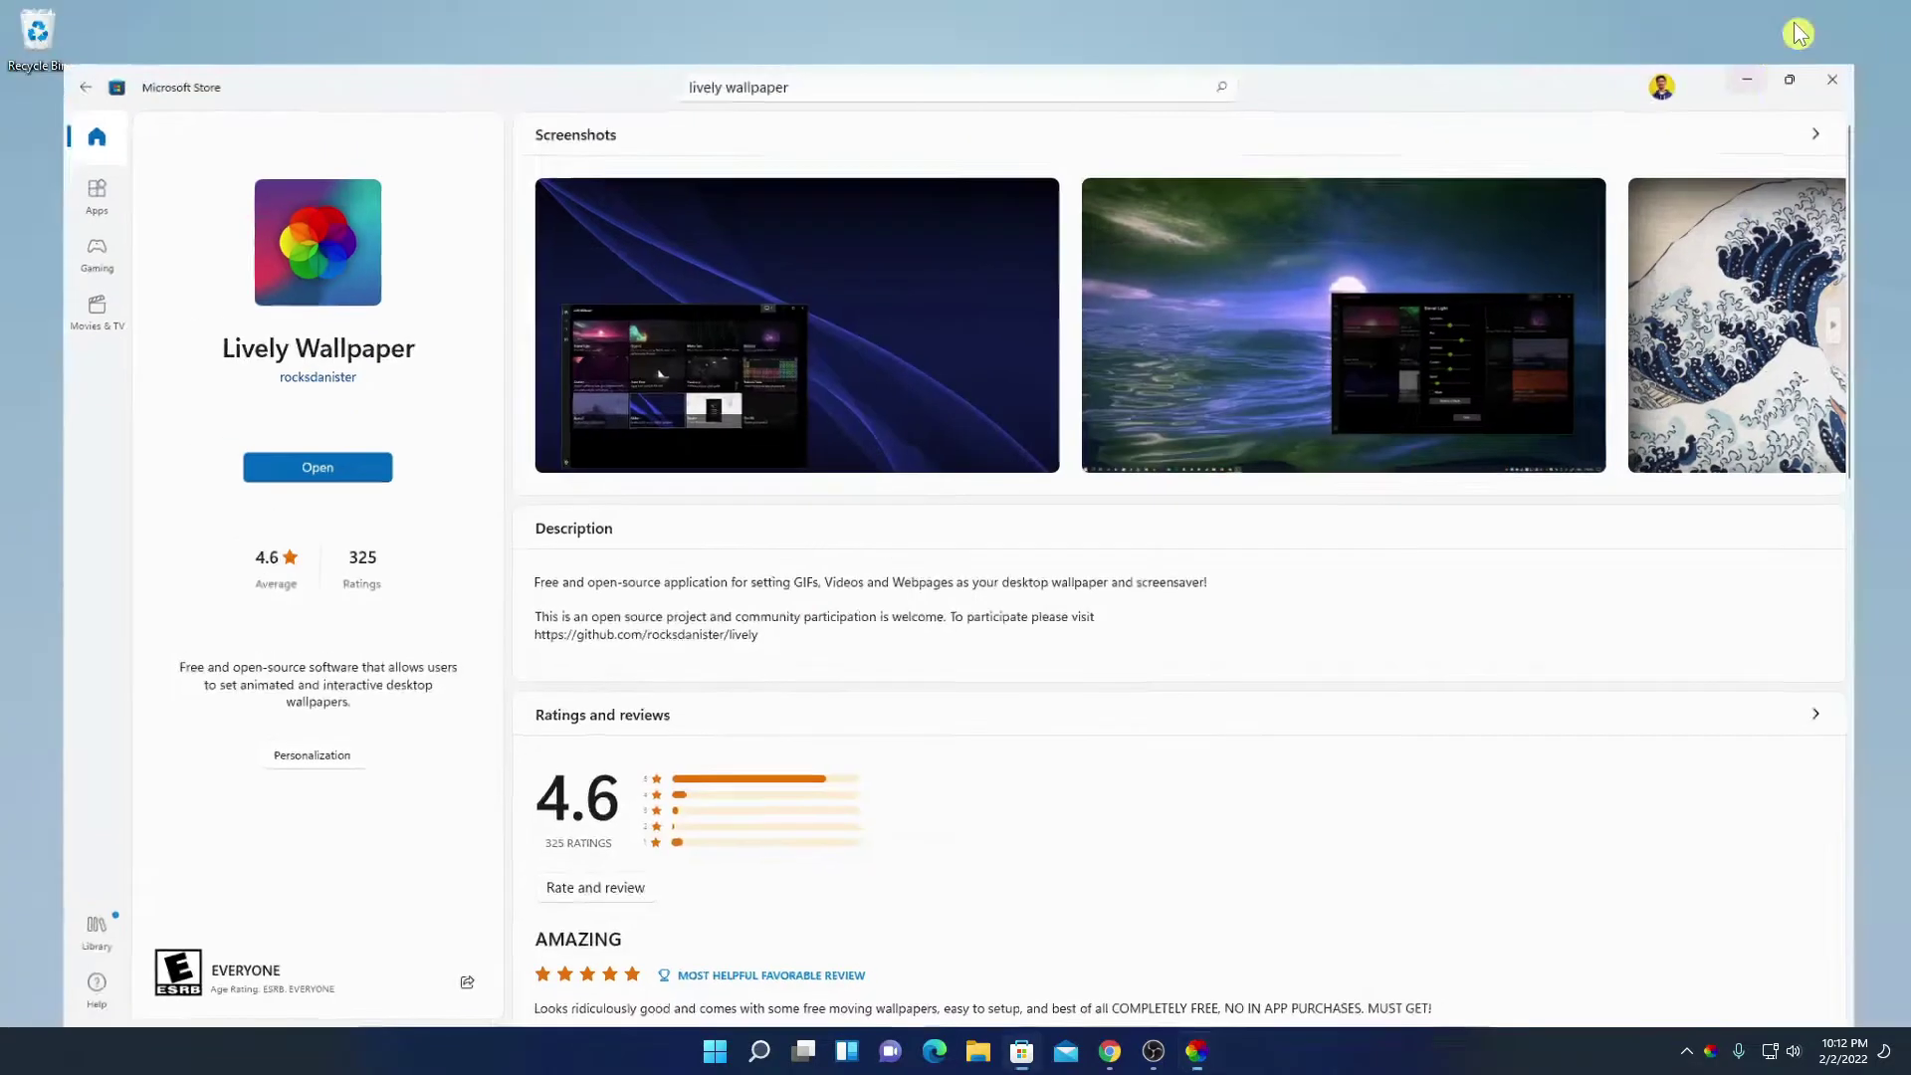
left_click(1331, 814)
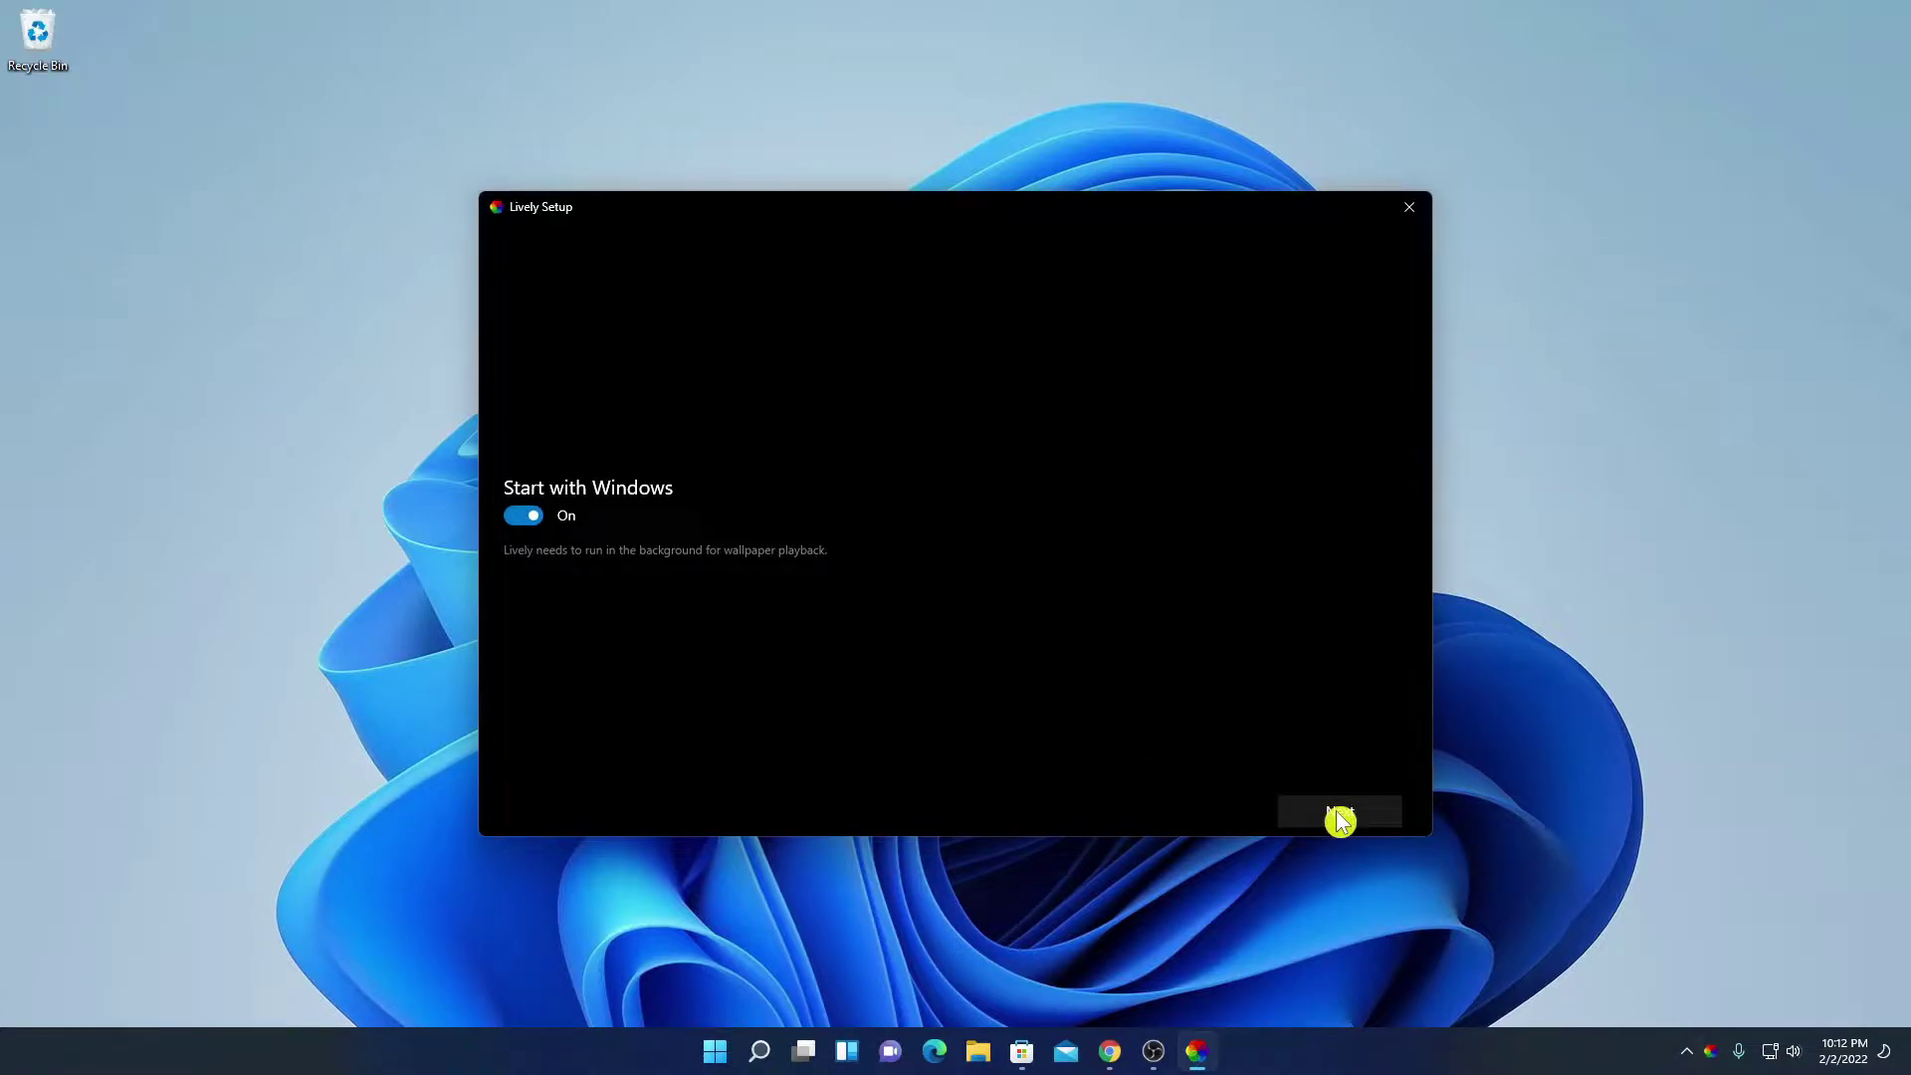
left_click(1339, 814)
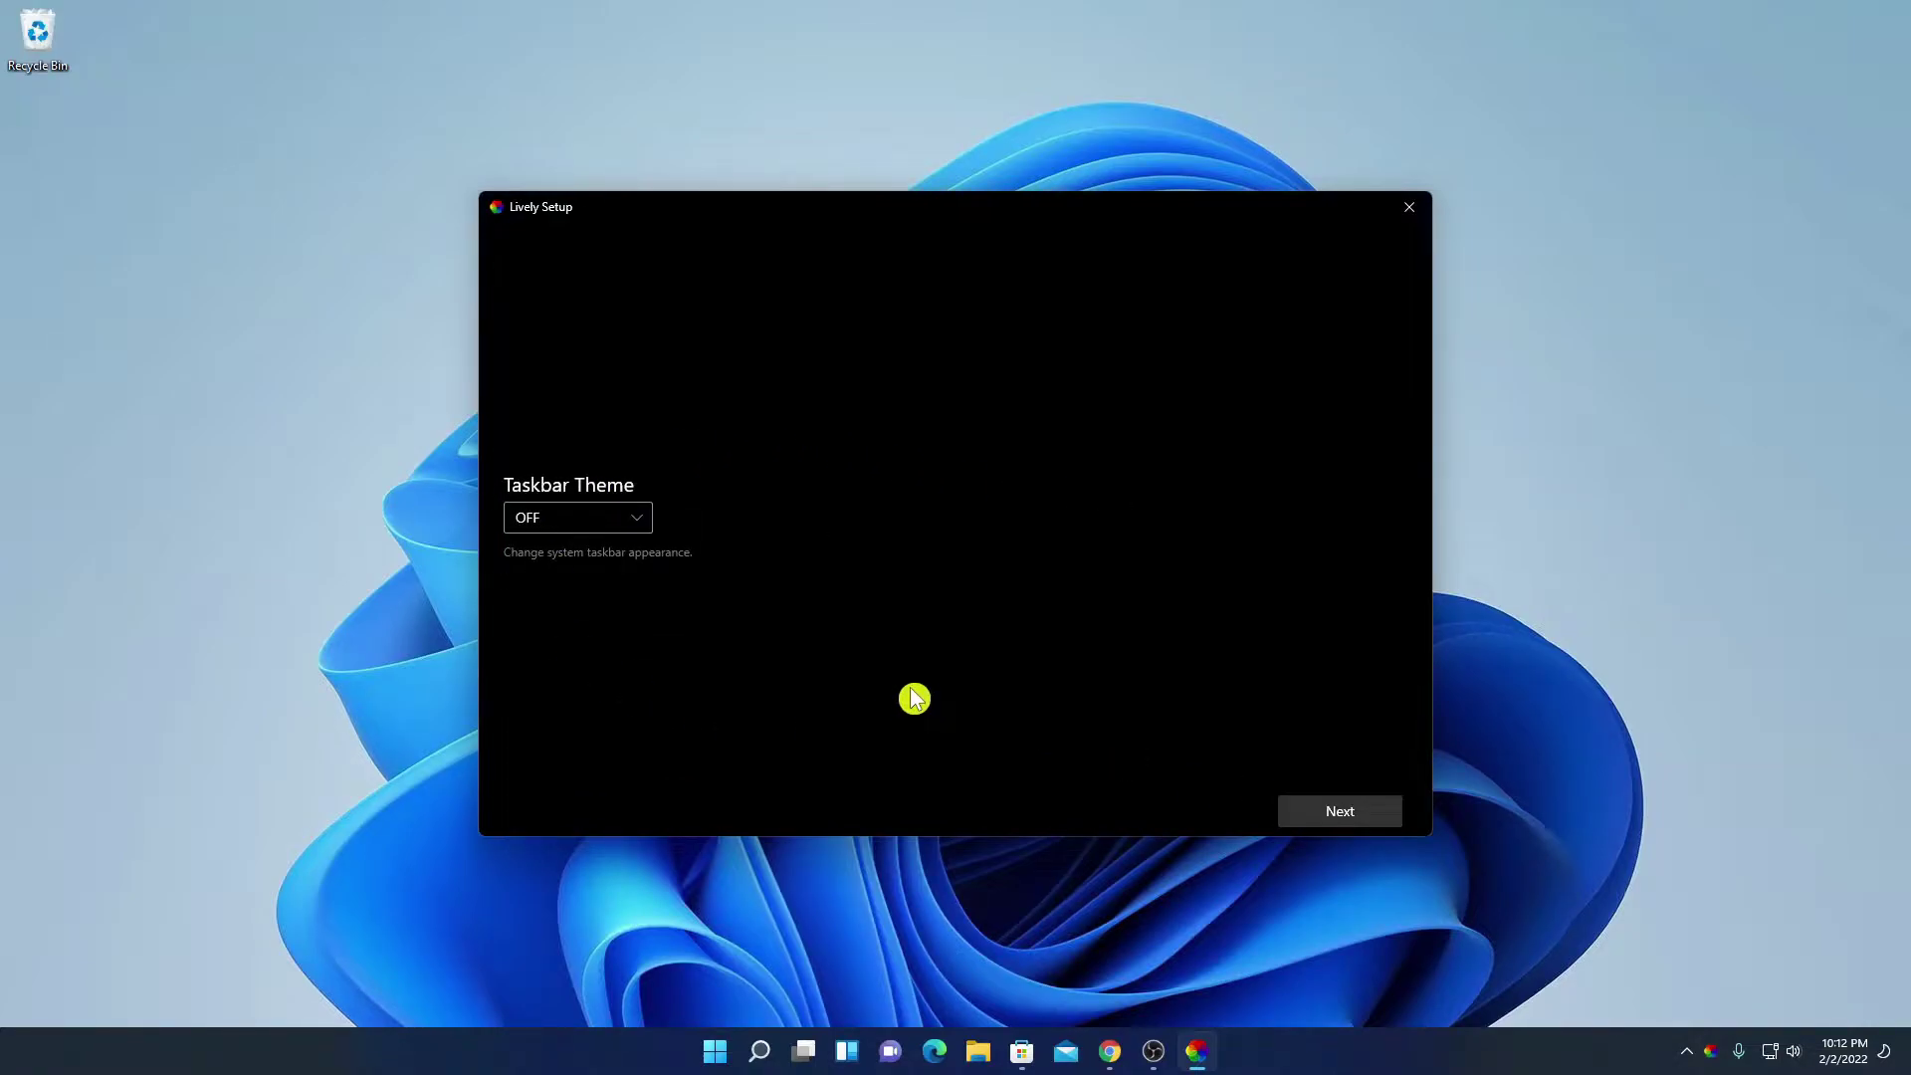
left_click(1344, 811)
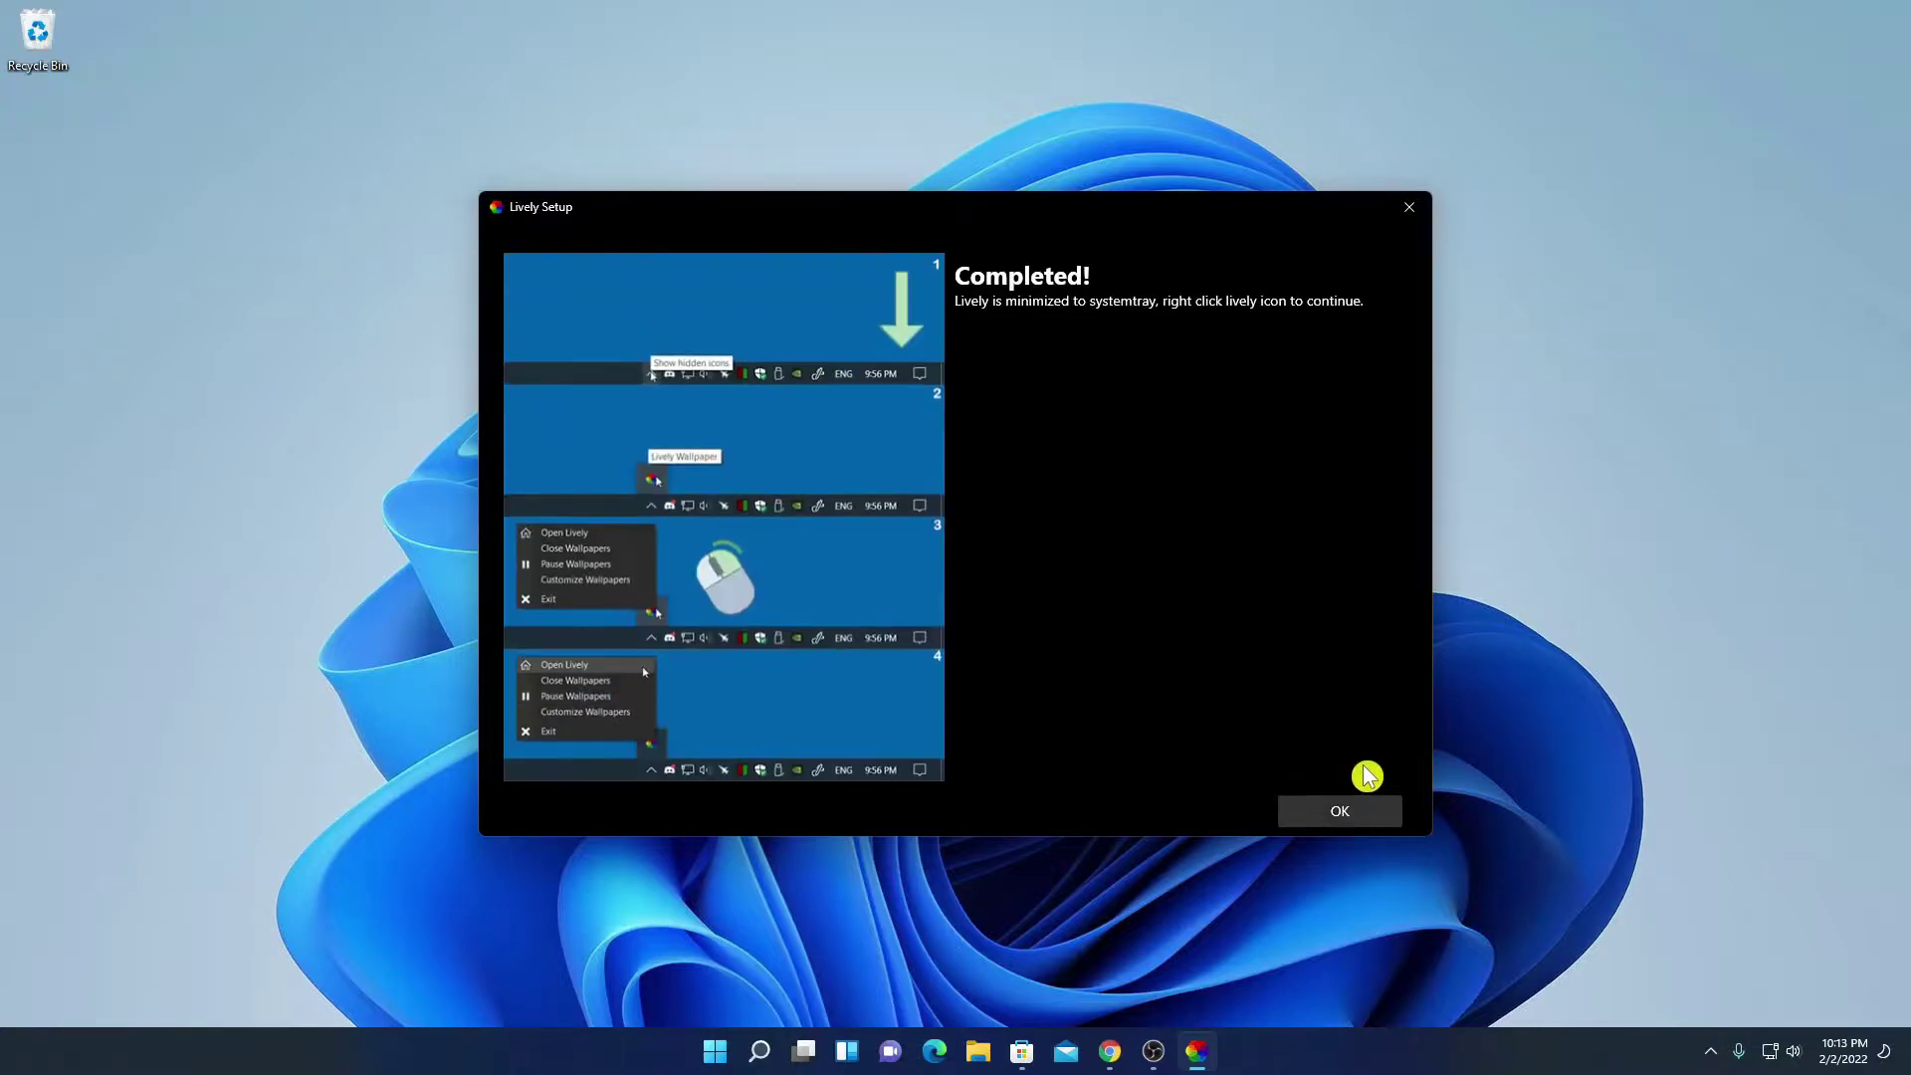
left_click(1364, 811)
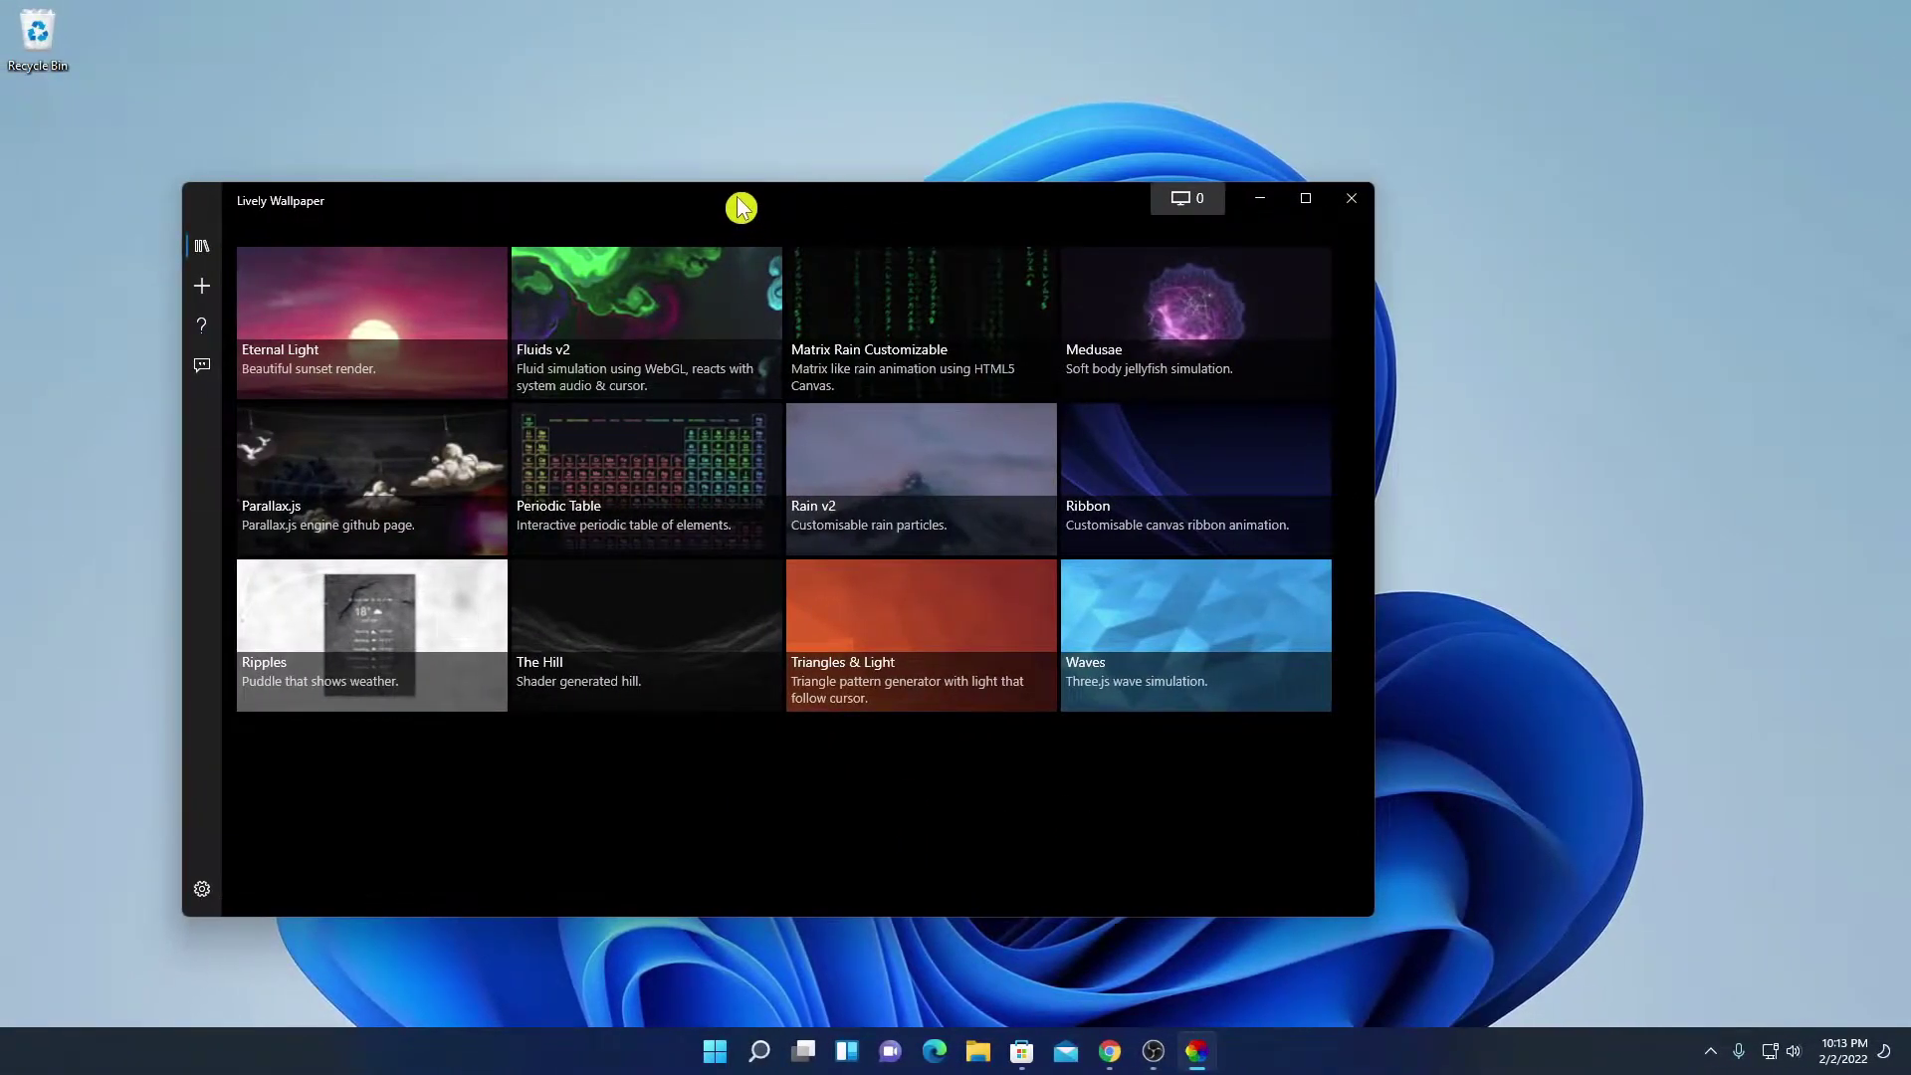
Apply Fluids v2, briefly try Matrix Rain Customizable, then switch back to Fluids v2.
left_click_drag(741, 207, 955, 192)
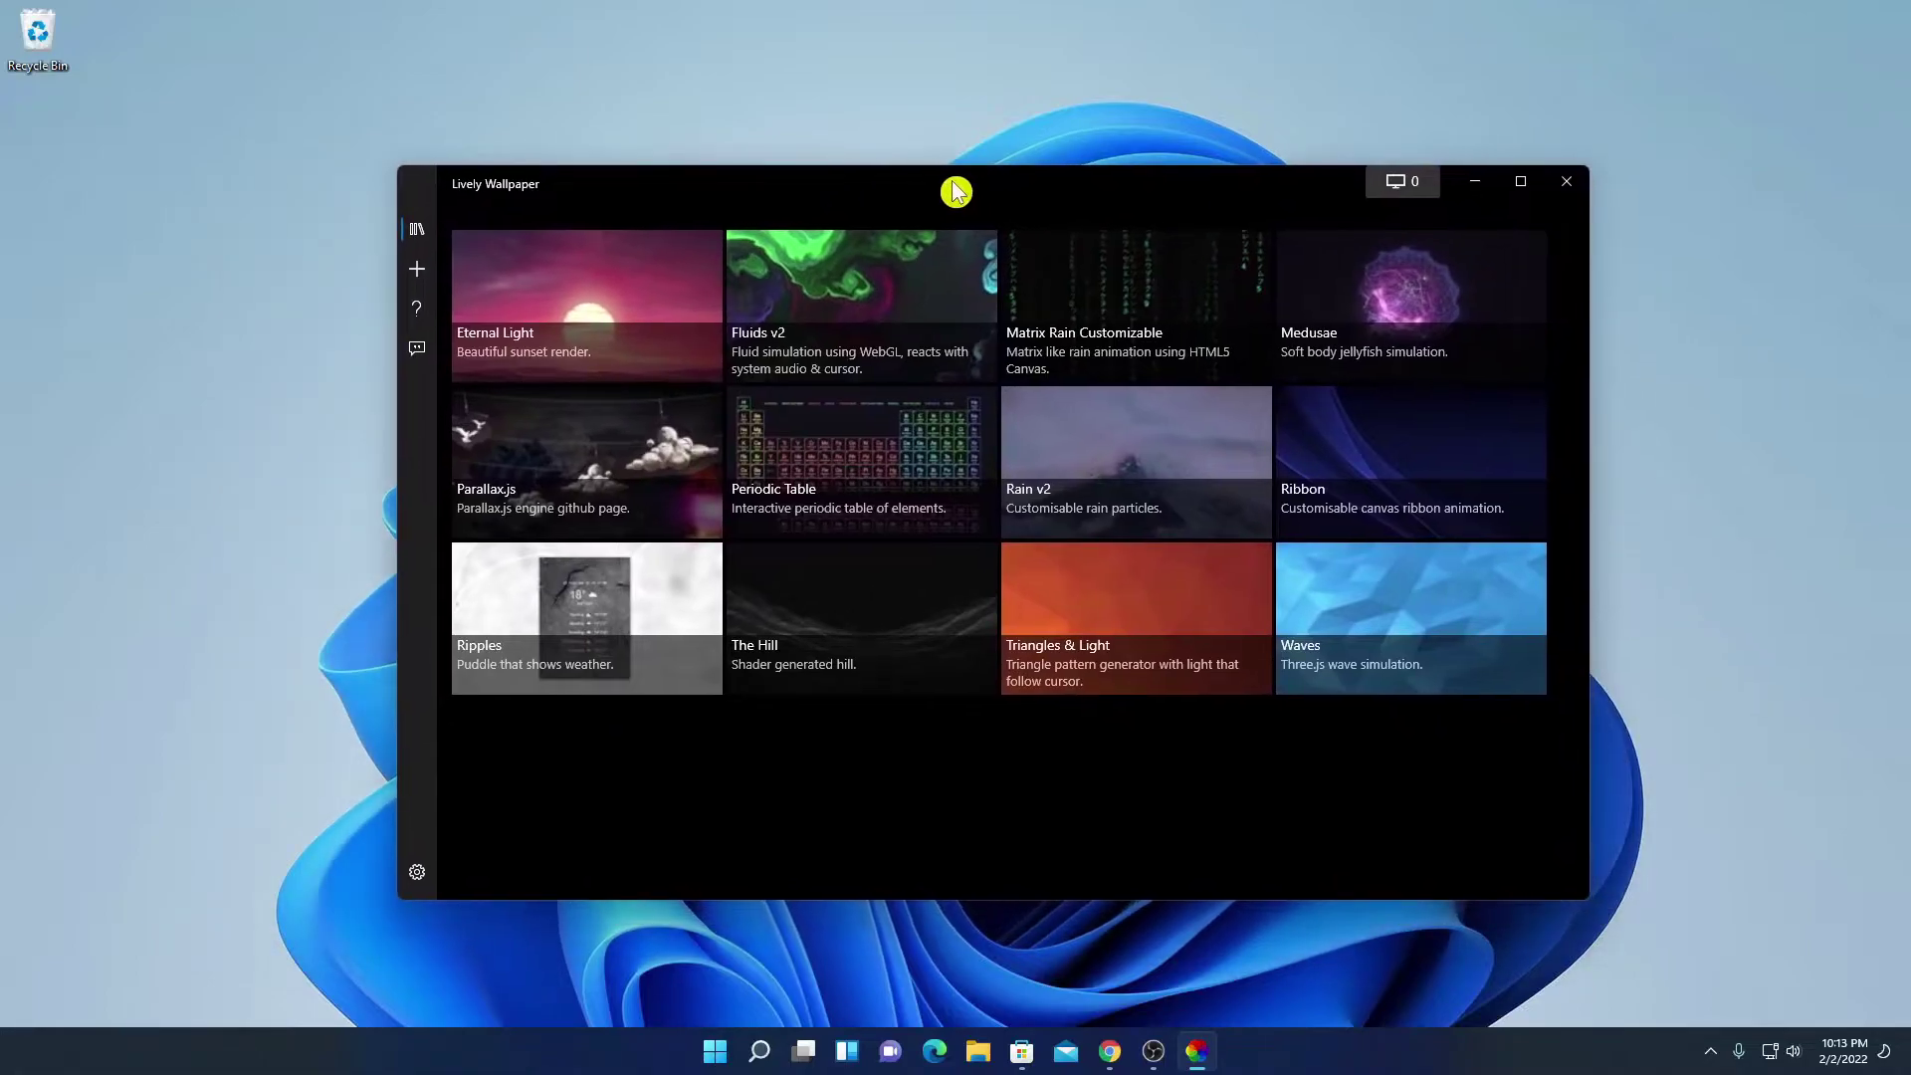
left_click(897, 282)
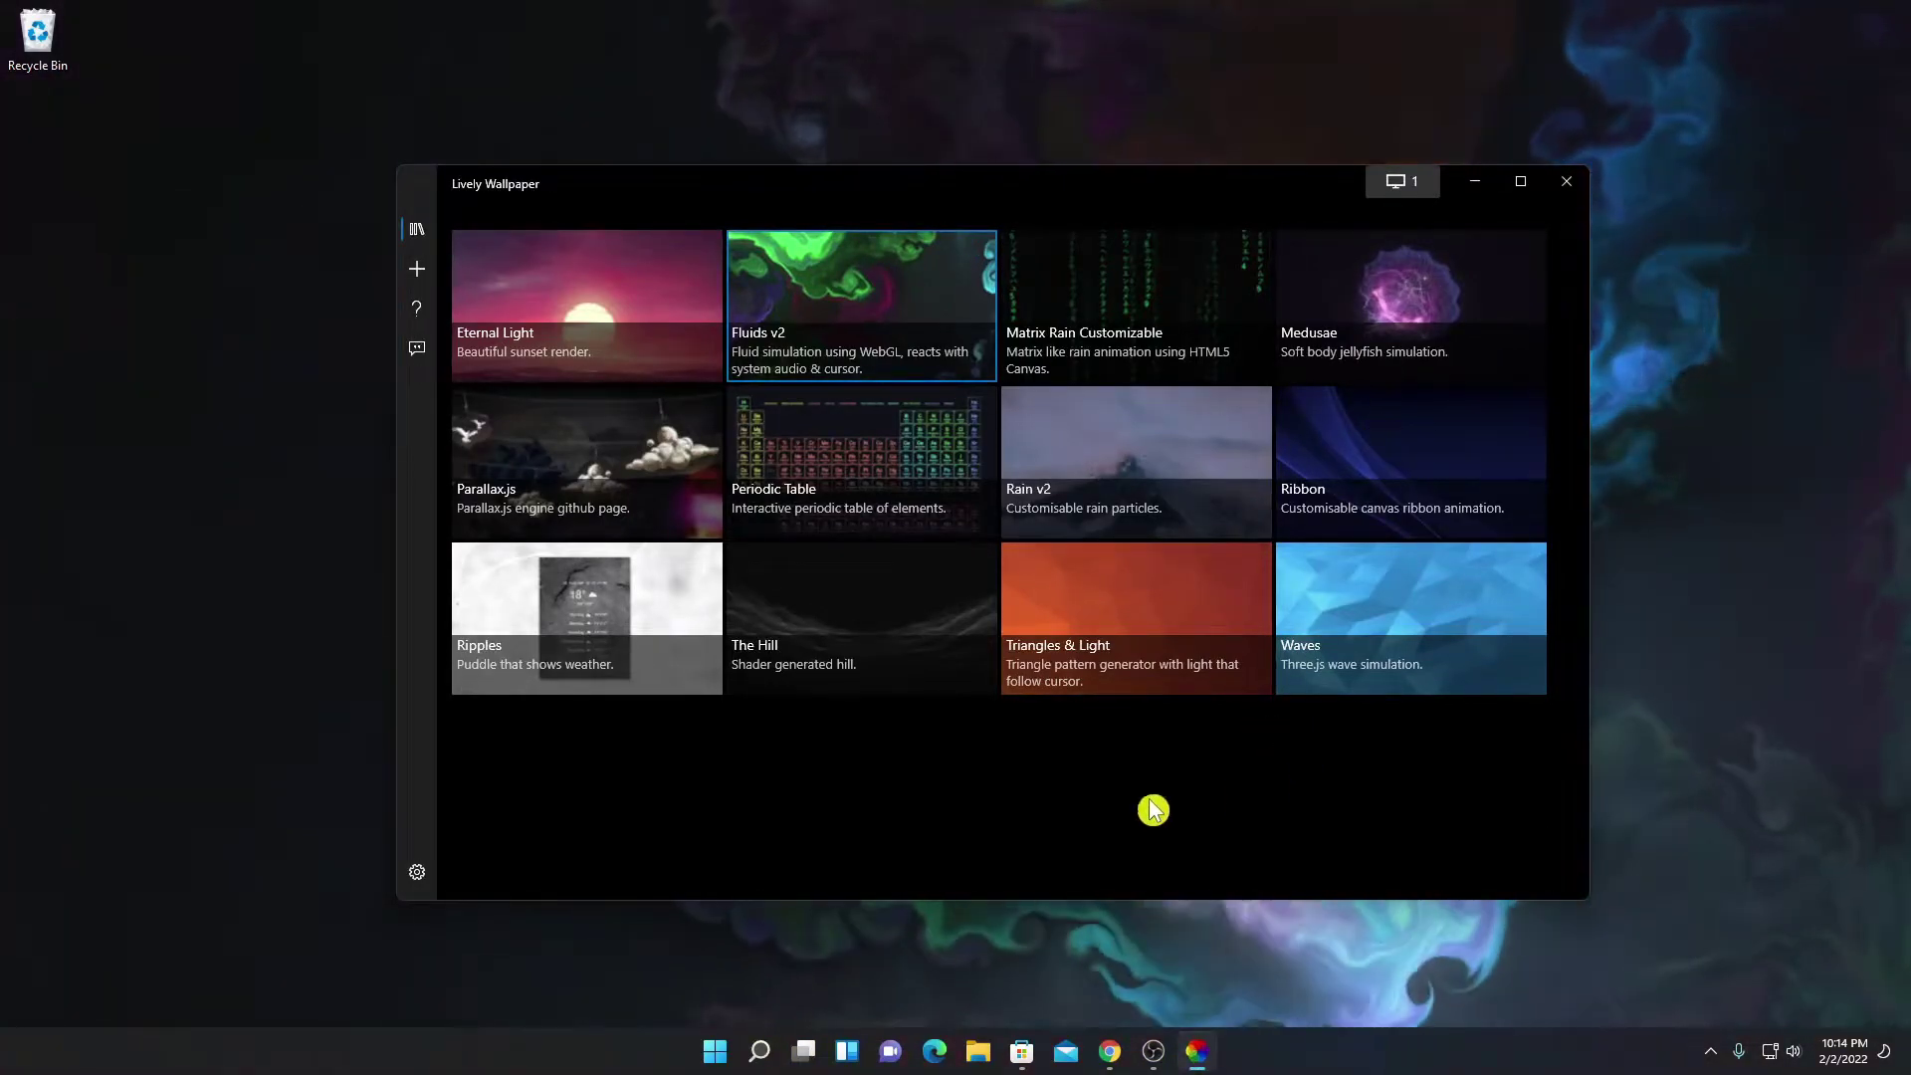
left_click(1471, 185)
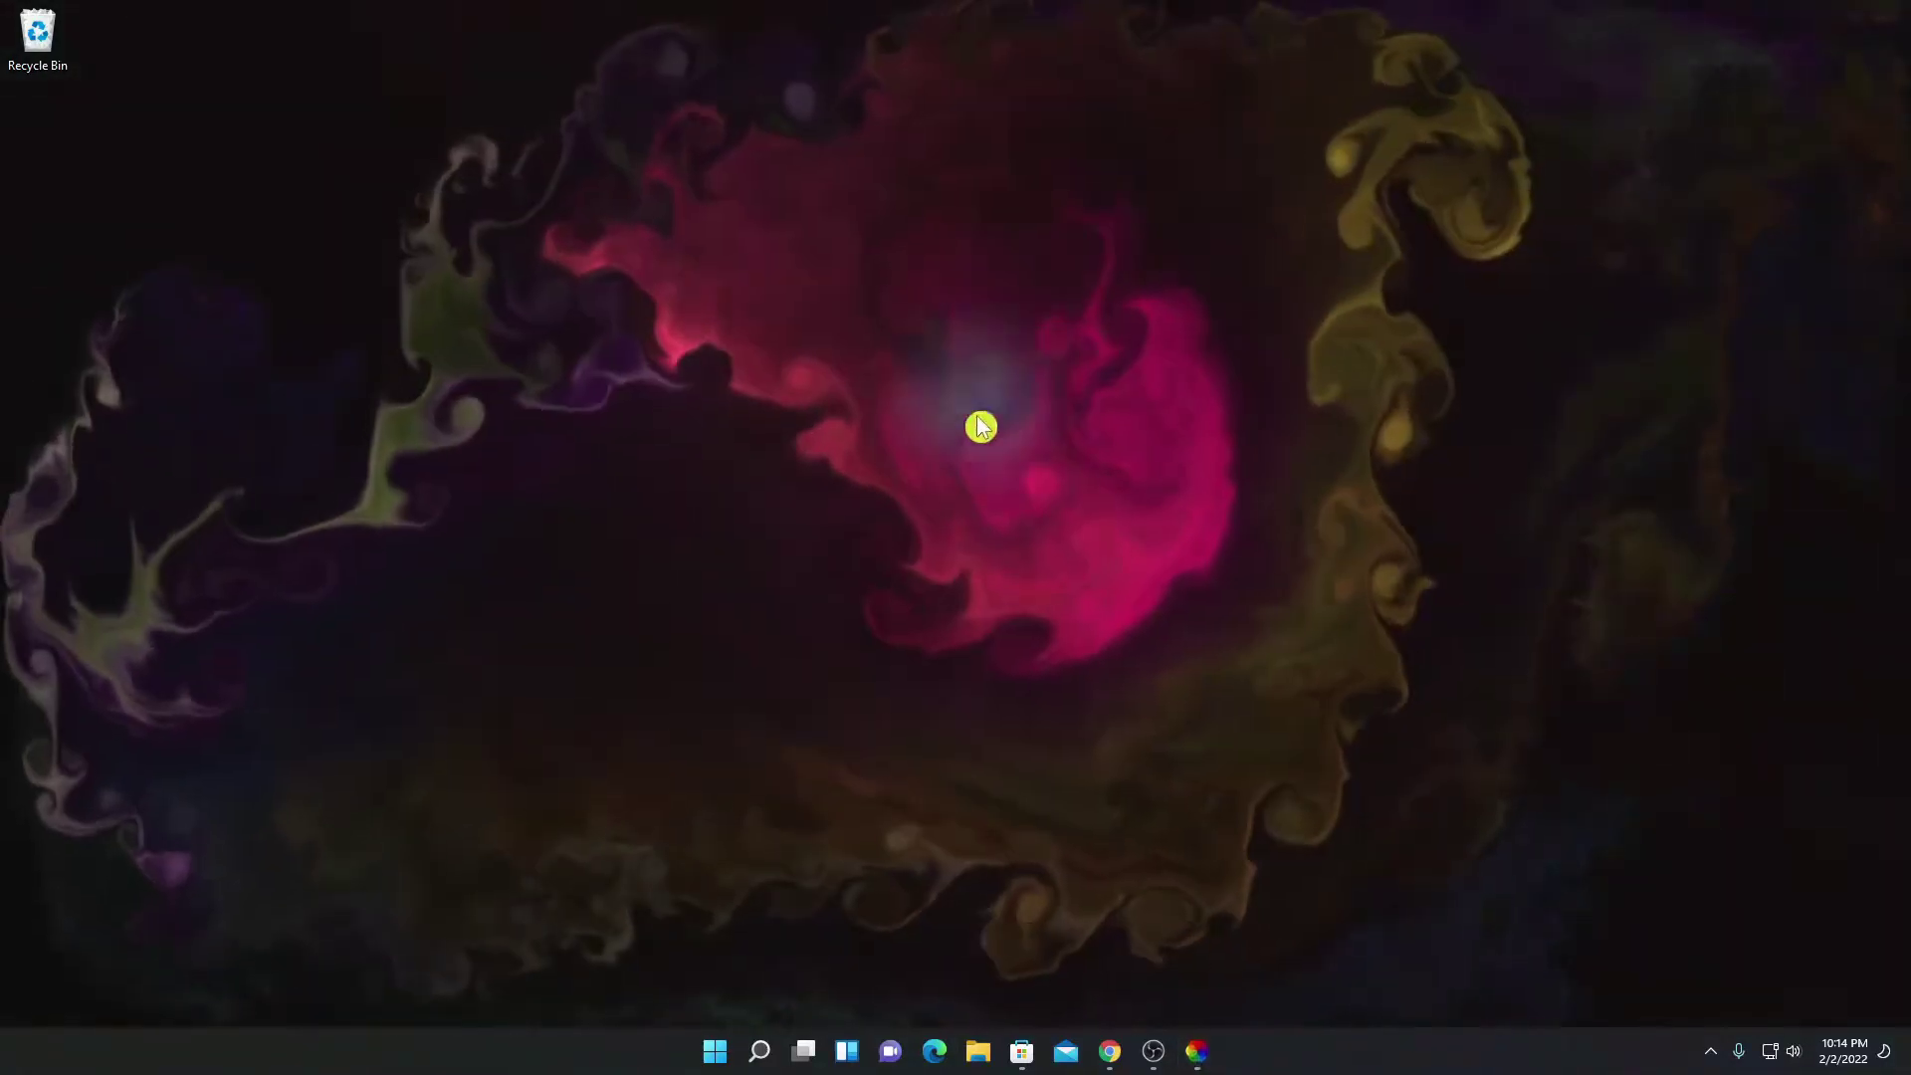
left_click(1197, 1051)
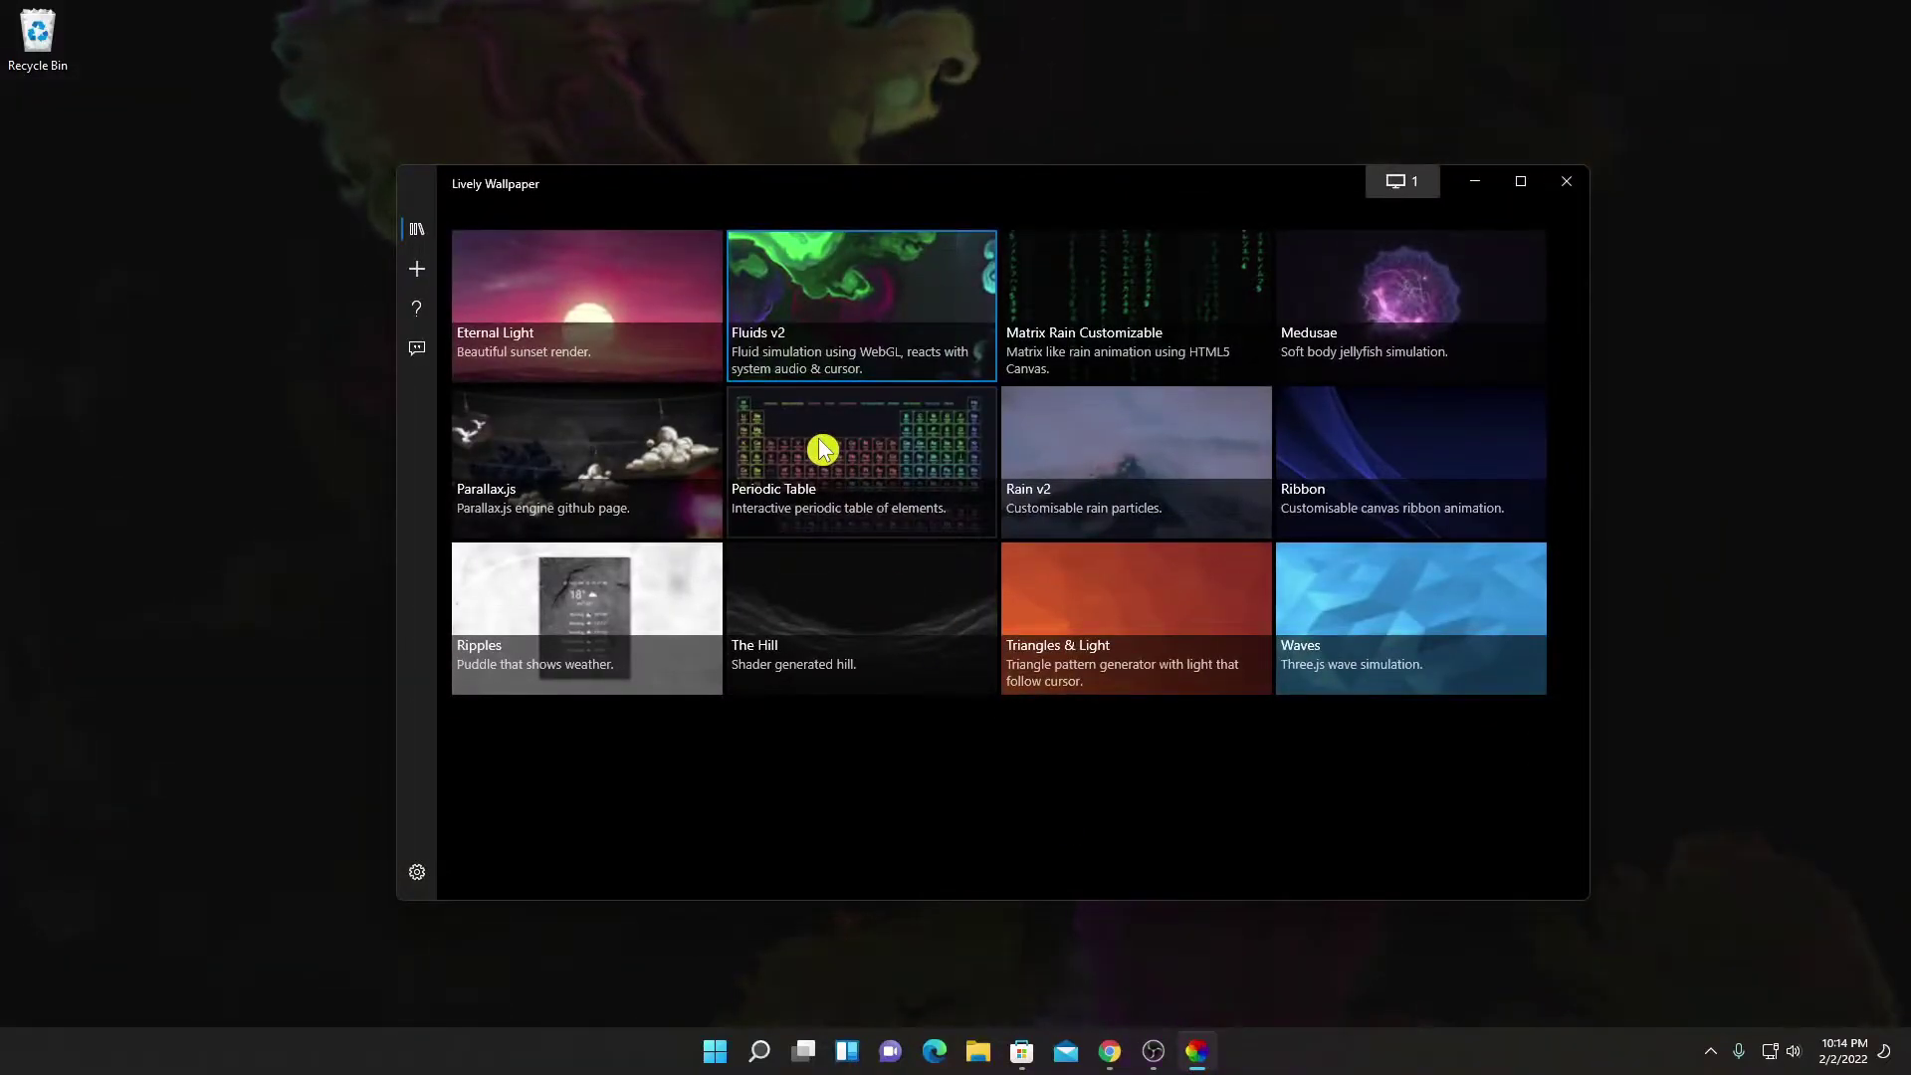
left_click(1024, 334)
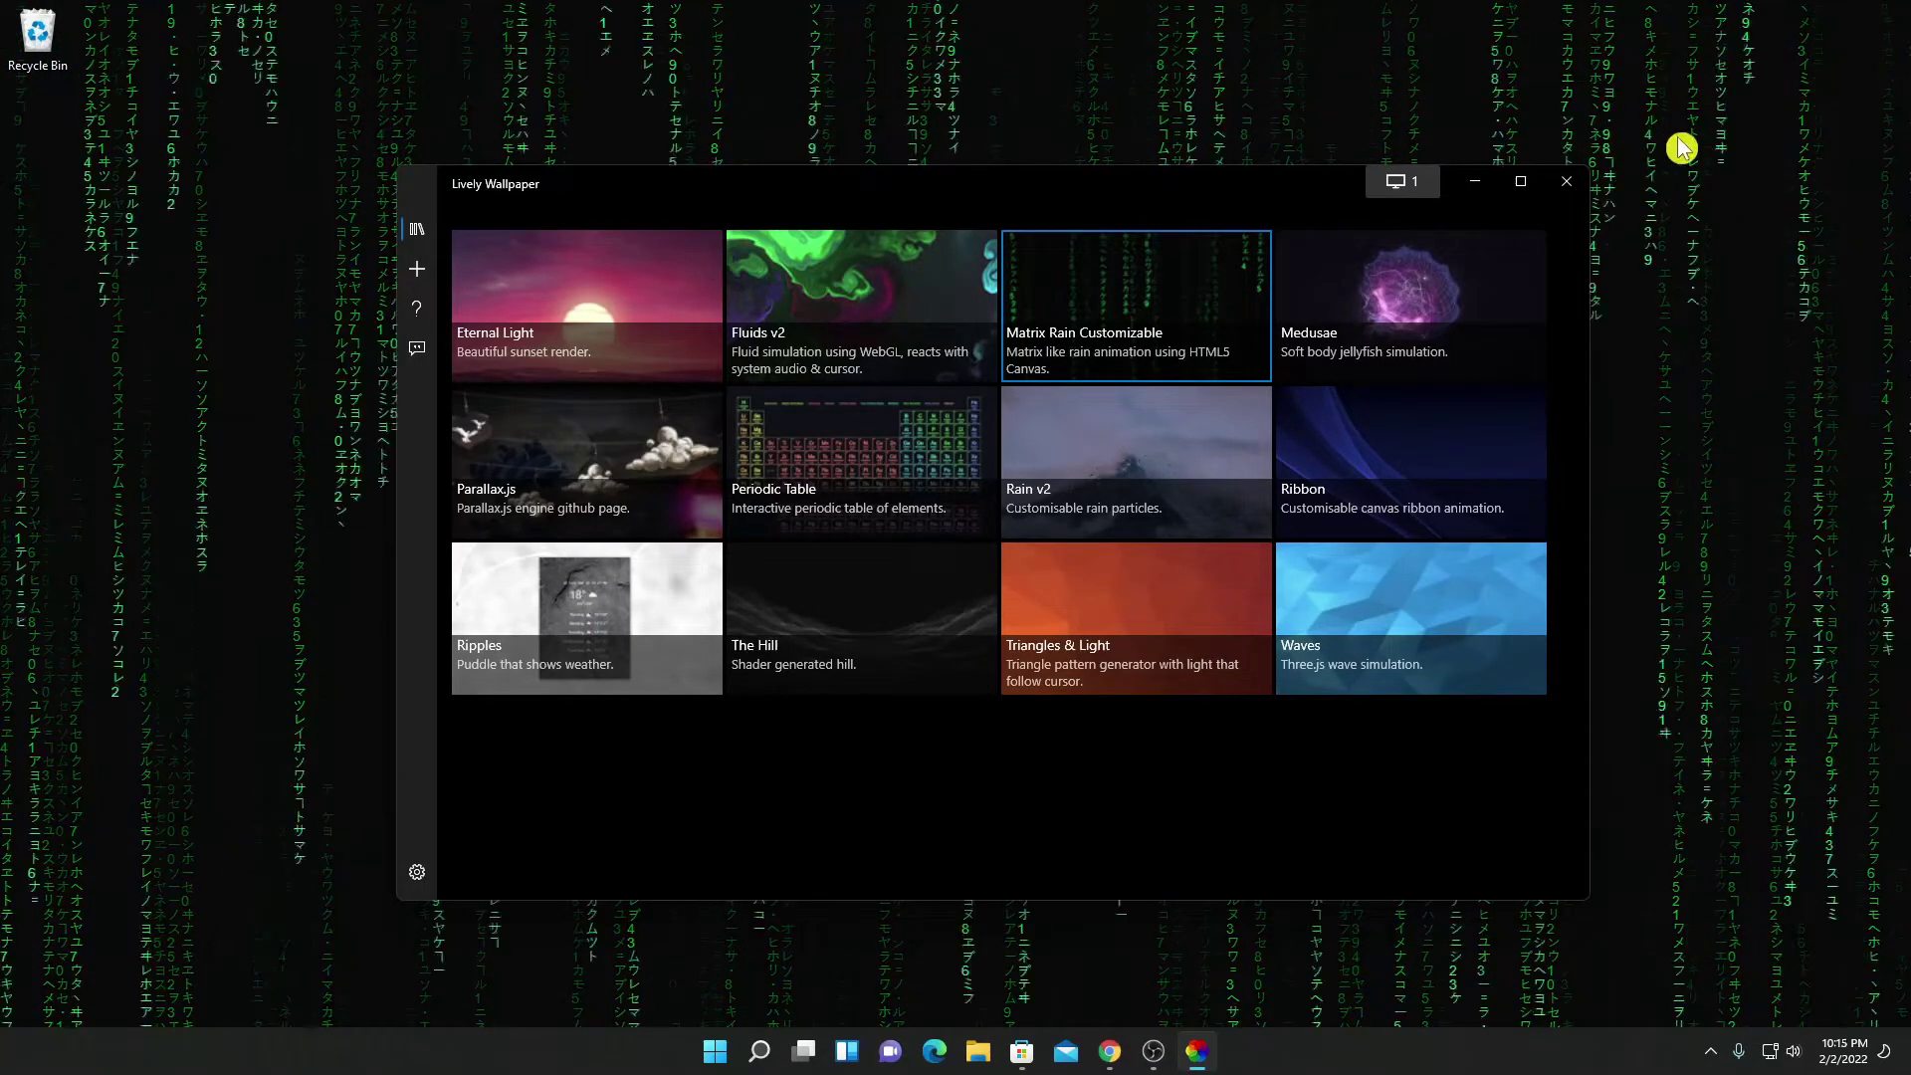
left_click(876, 289)
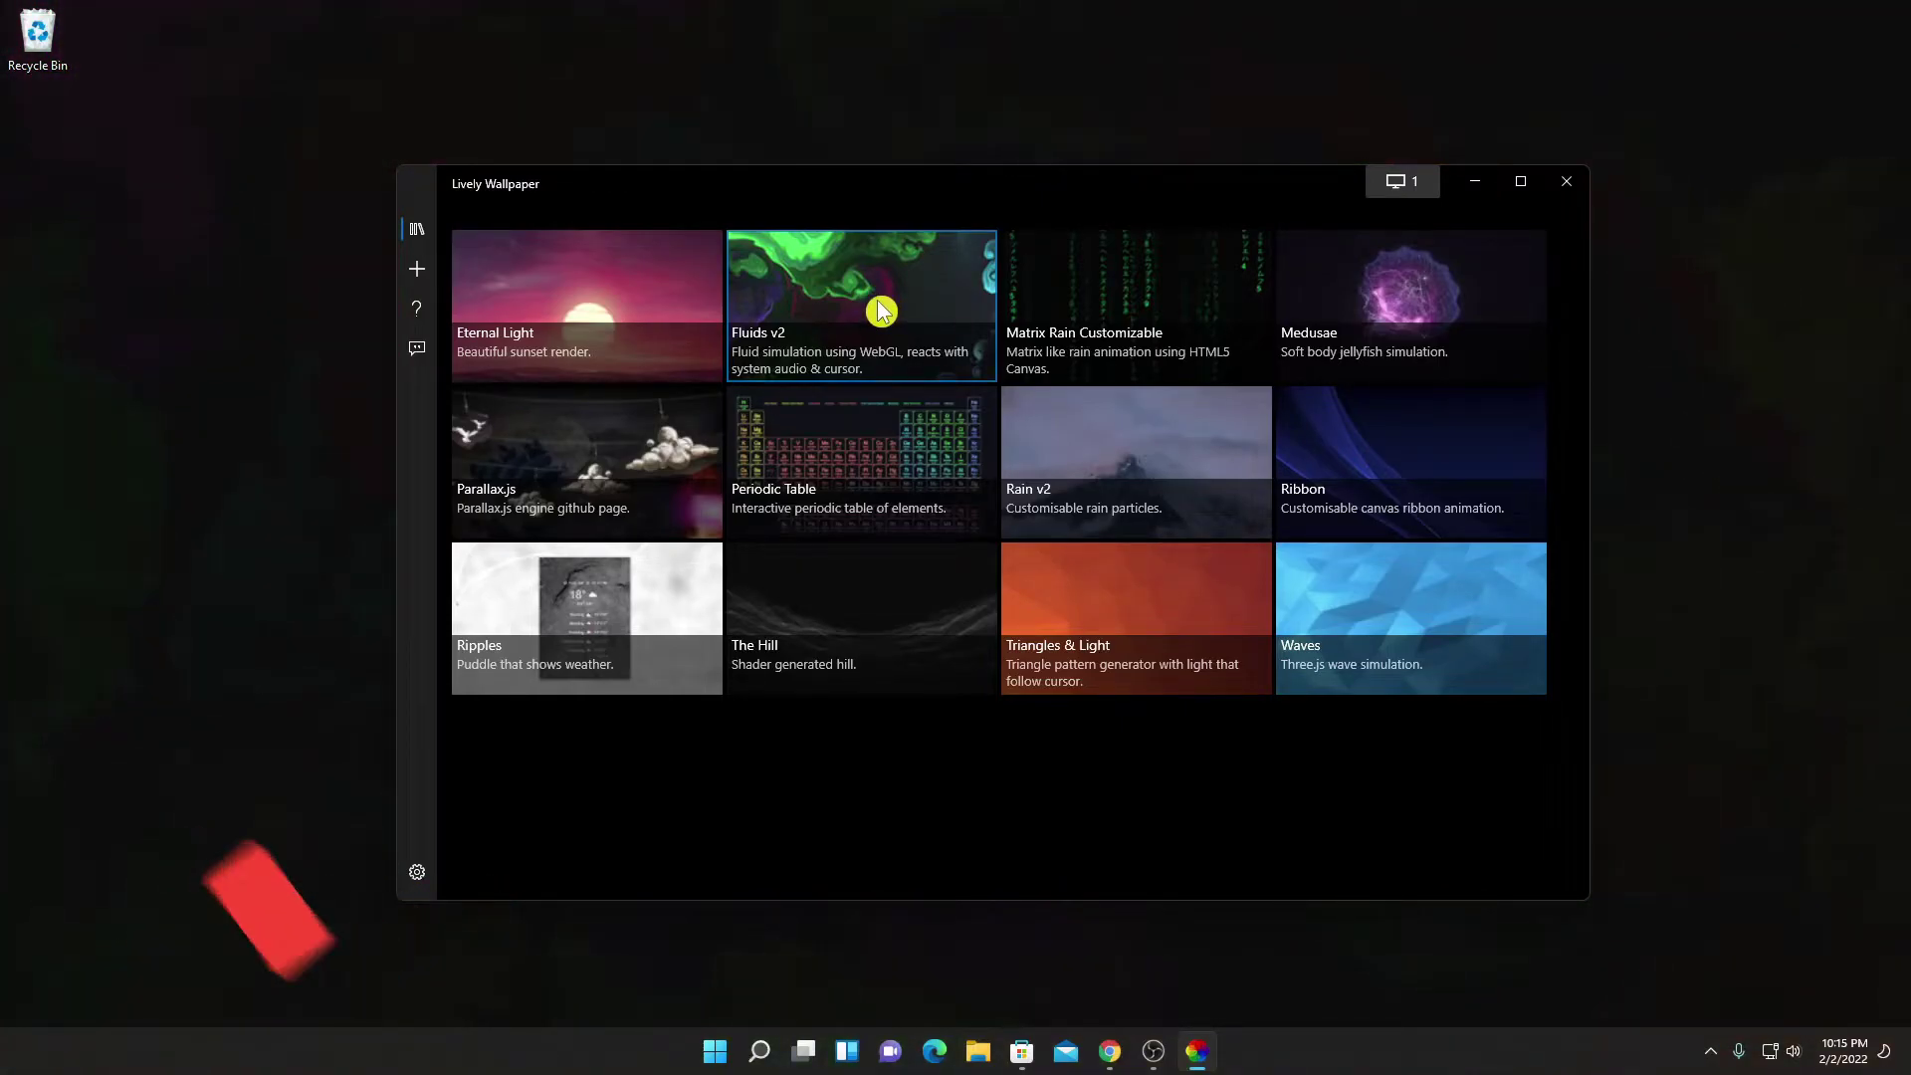
right_click(881, 310)
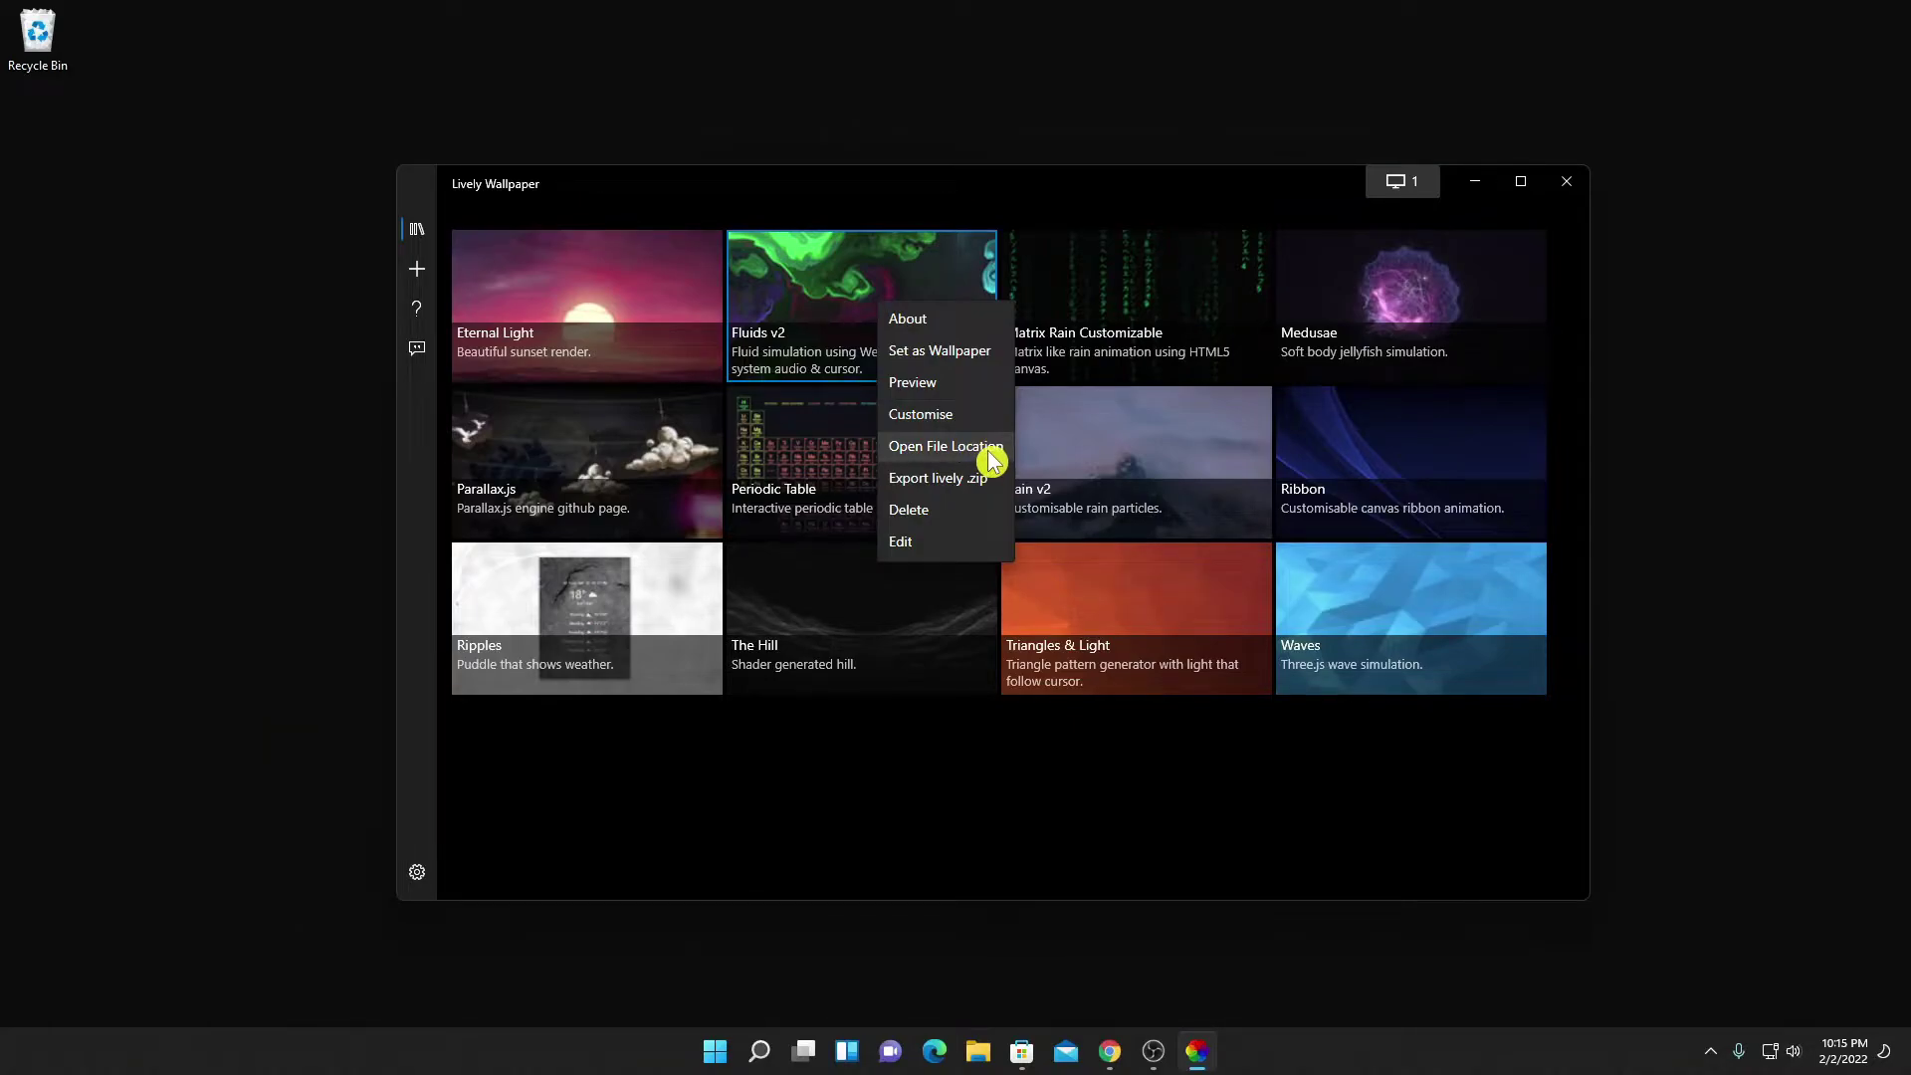
right_click(858, 303)
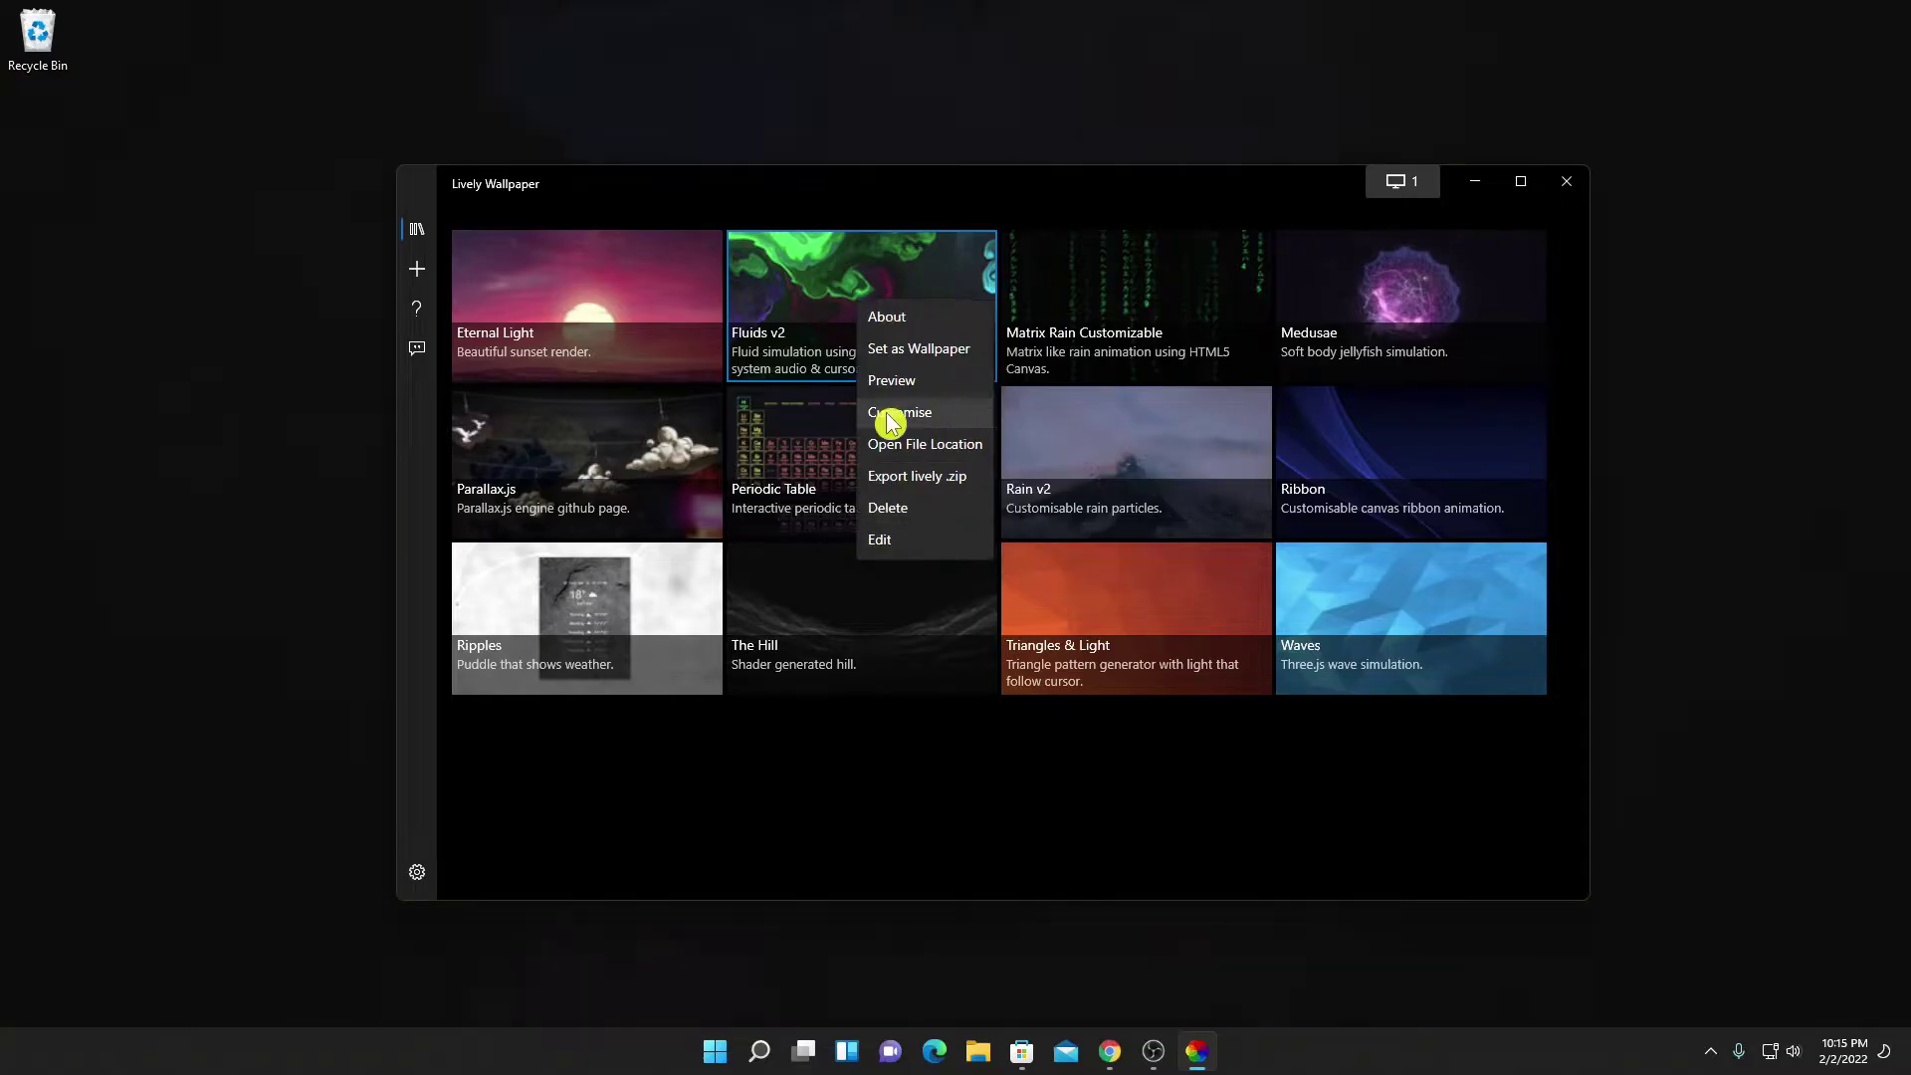
left_click(961, 422)
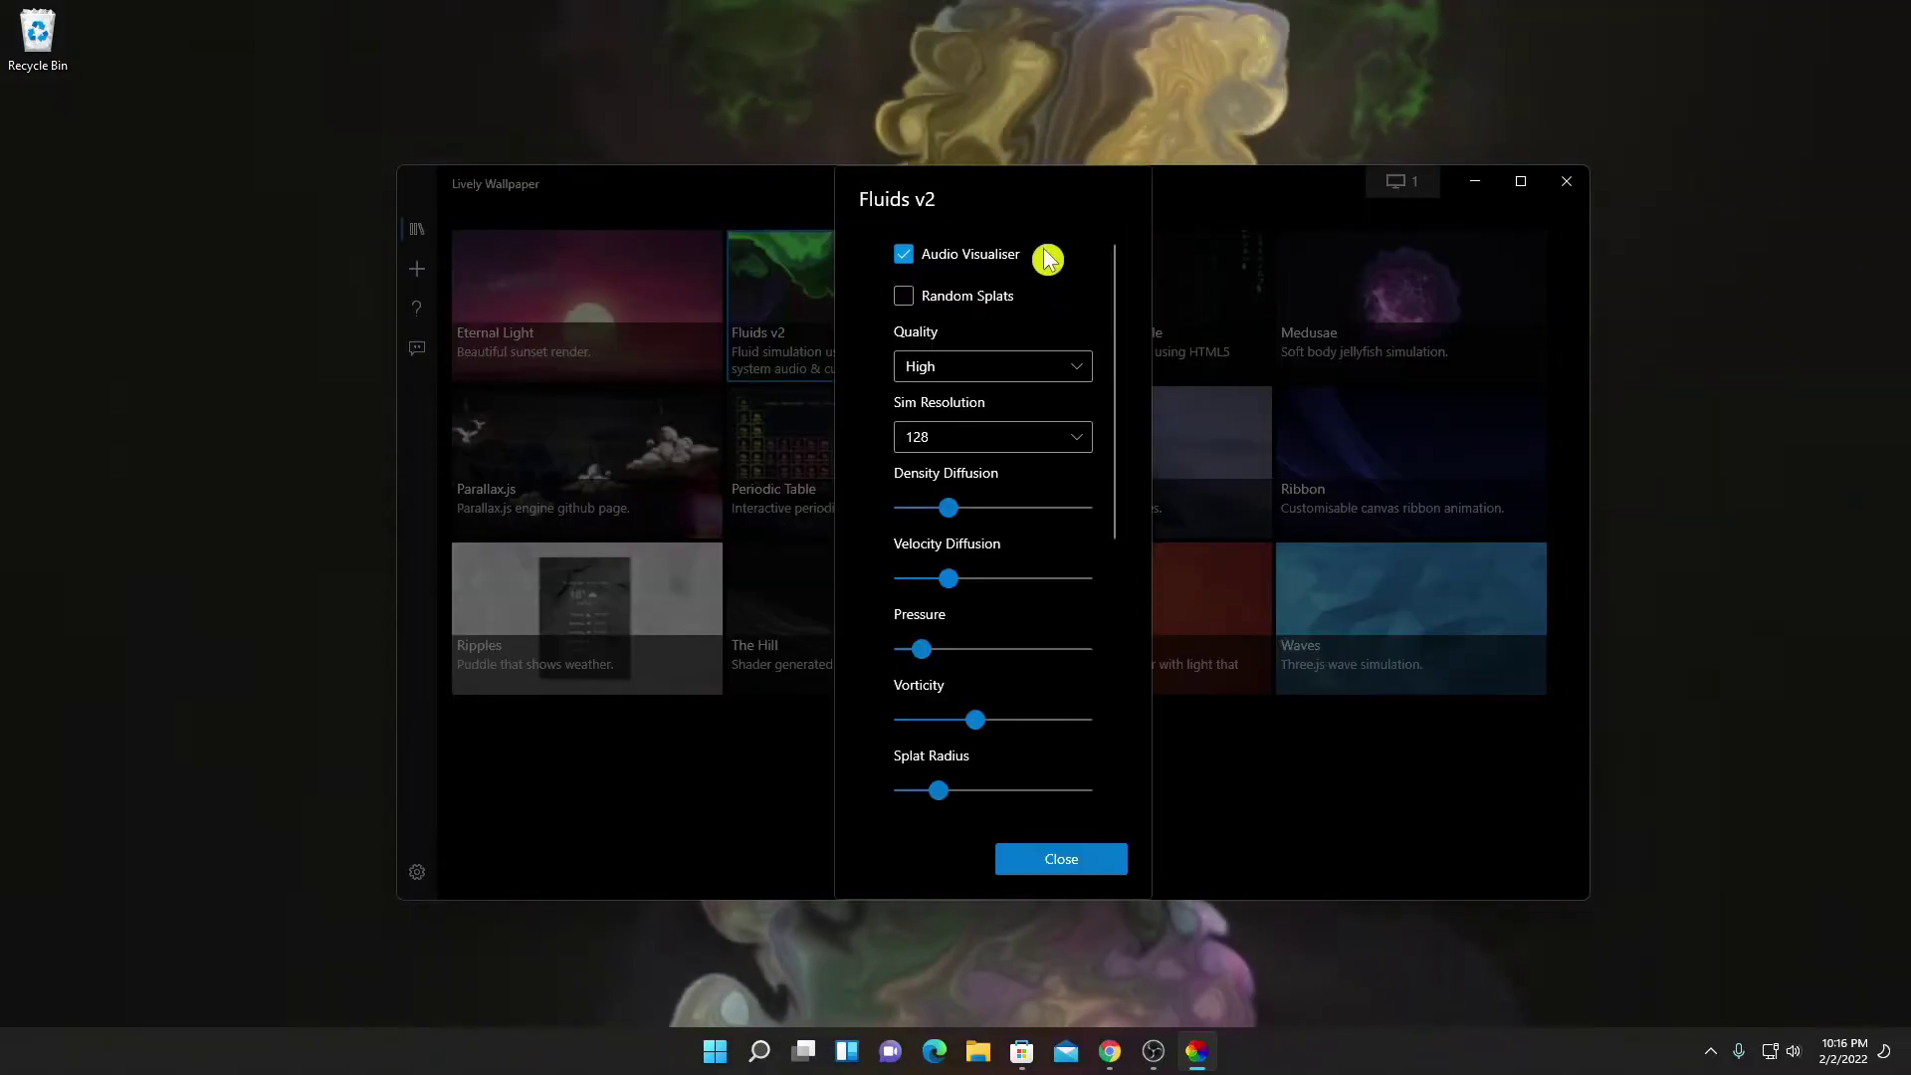
scroll(1048, 623, "down", 2)
scroll(1047, 622, "down", 3)
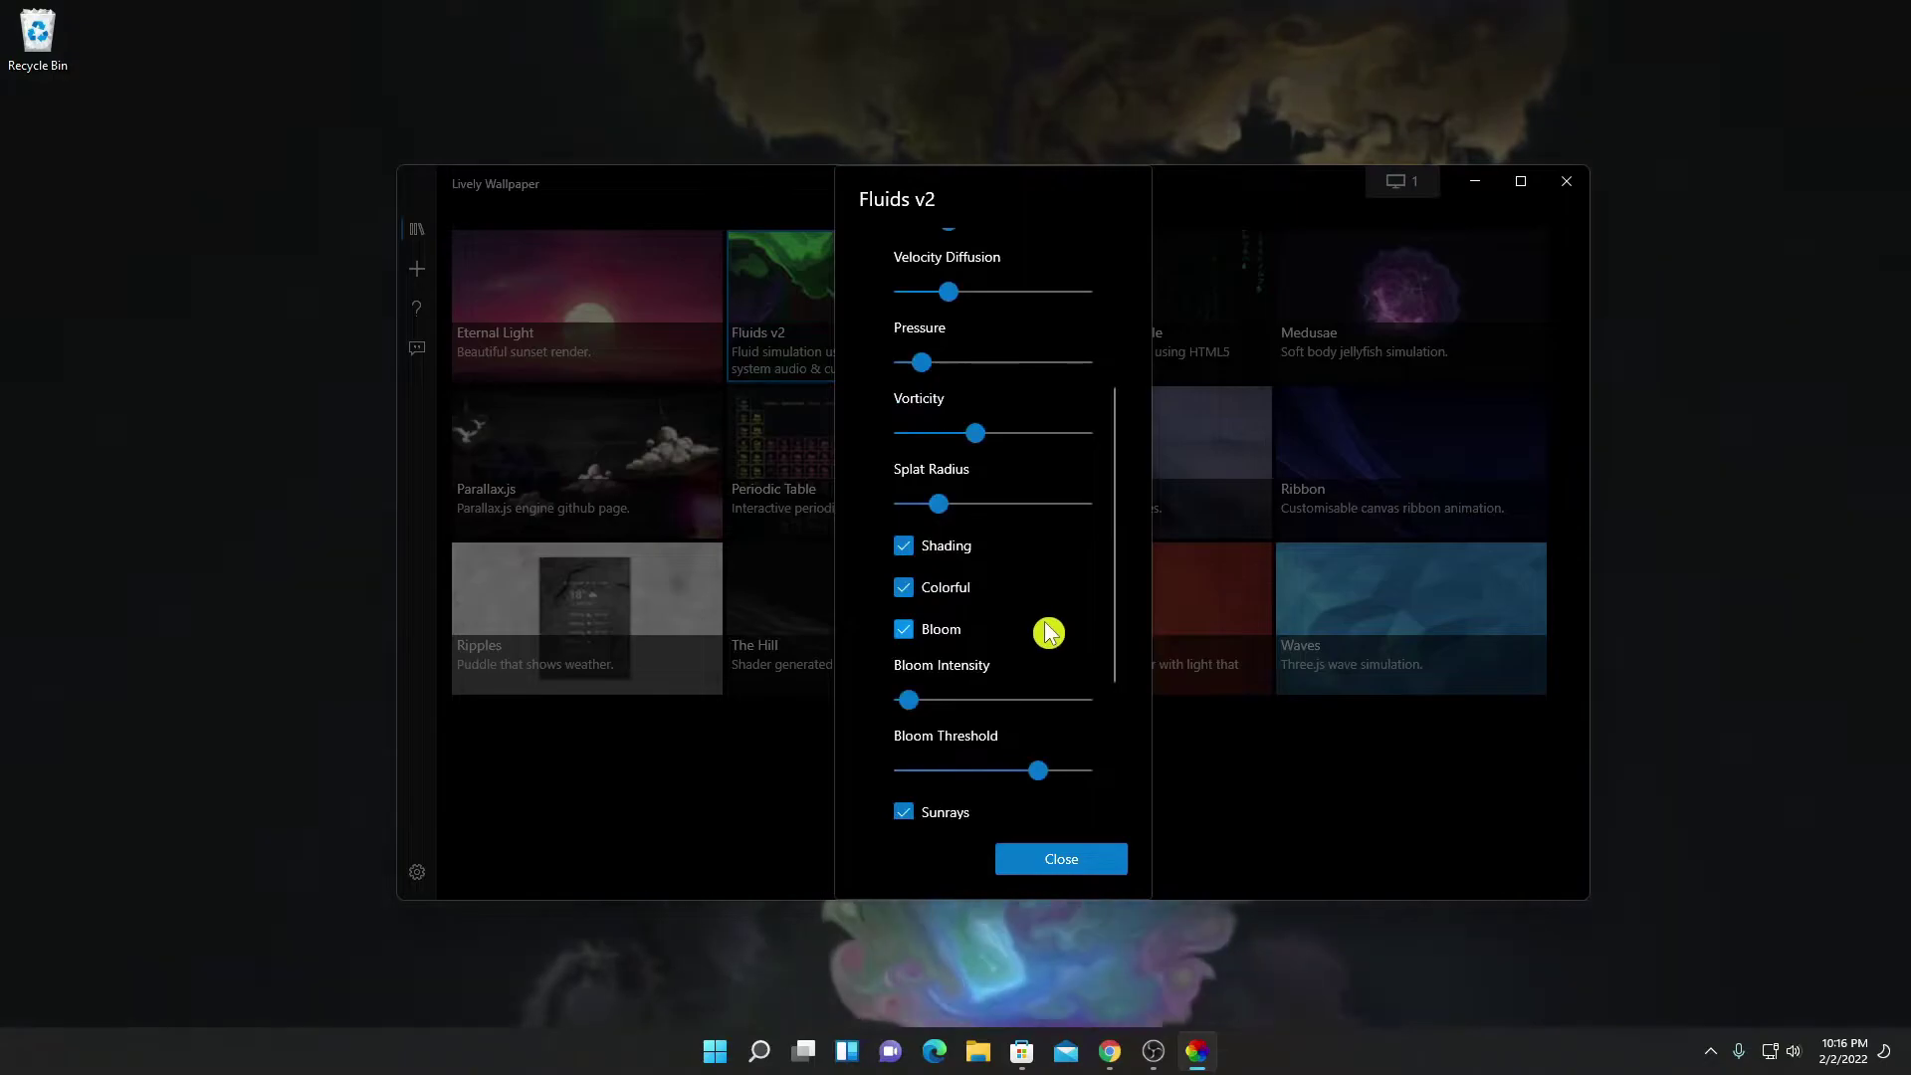
scroll(1055, 579, "up", 2)
scroll(1055, 579, "up", 3)
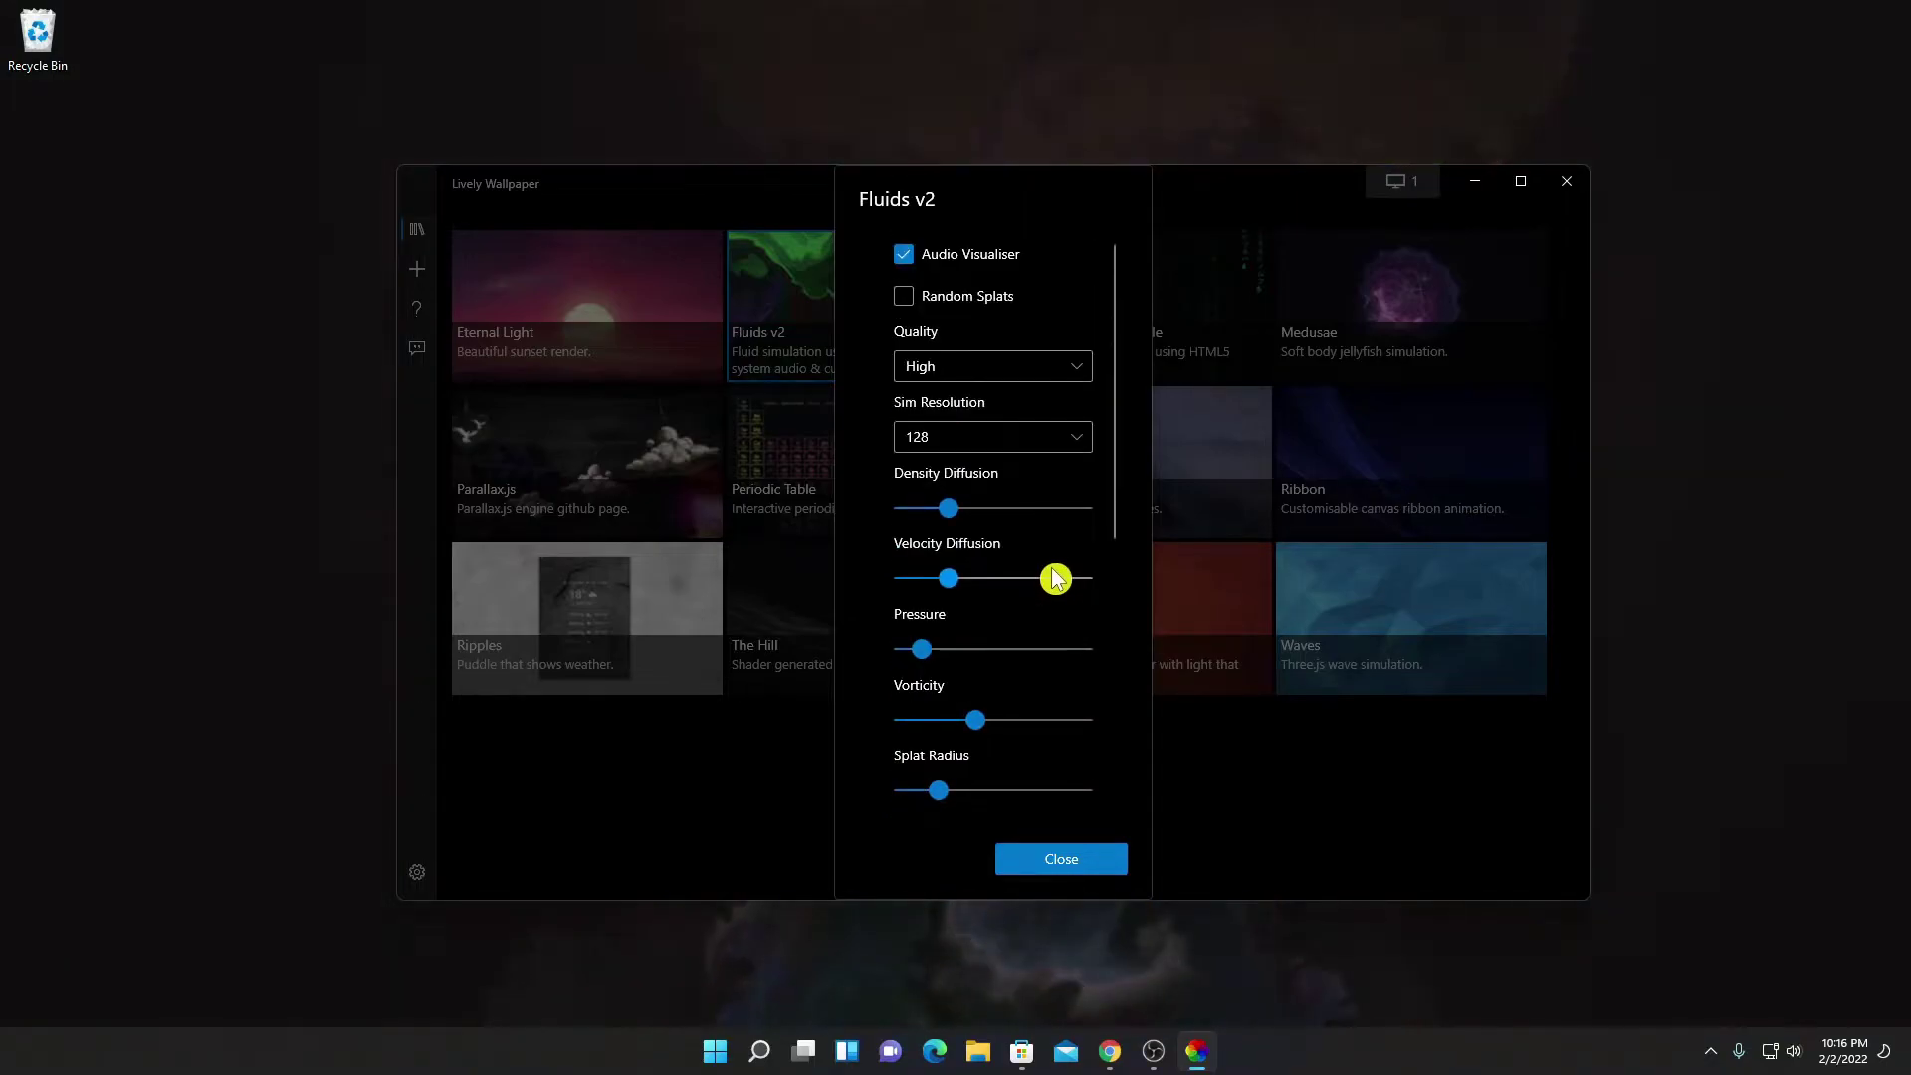
left_click(998, 296)
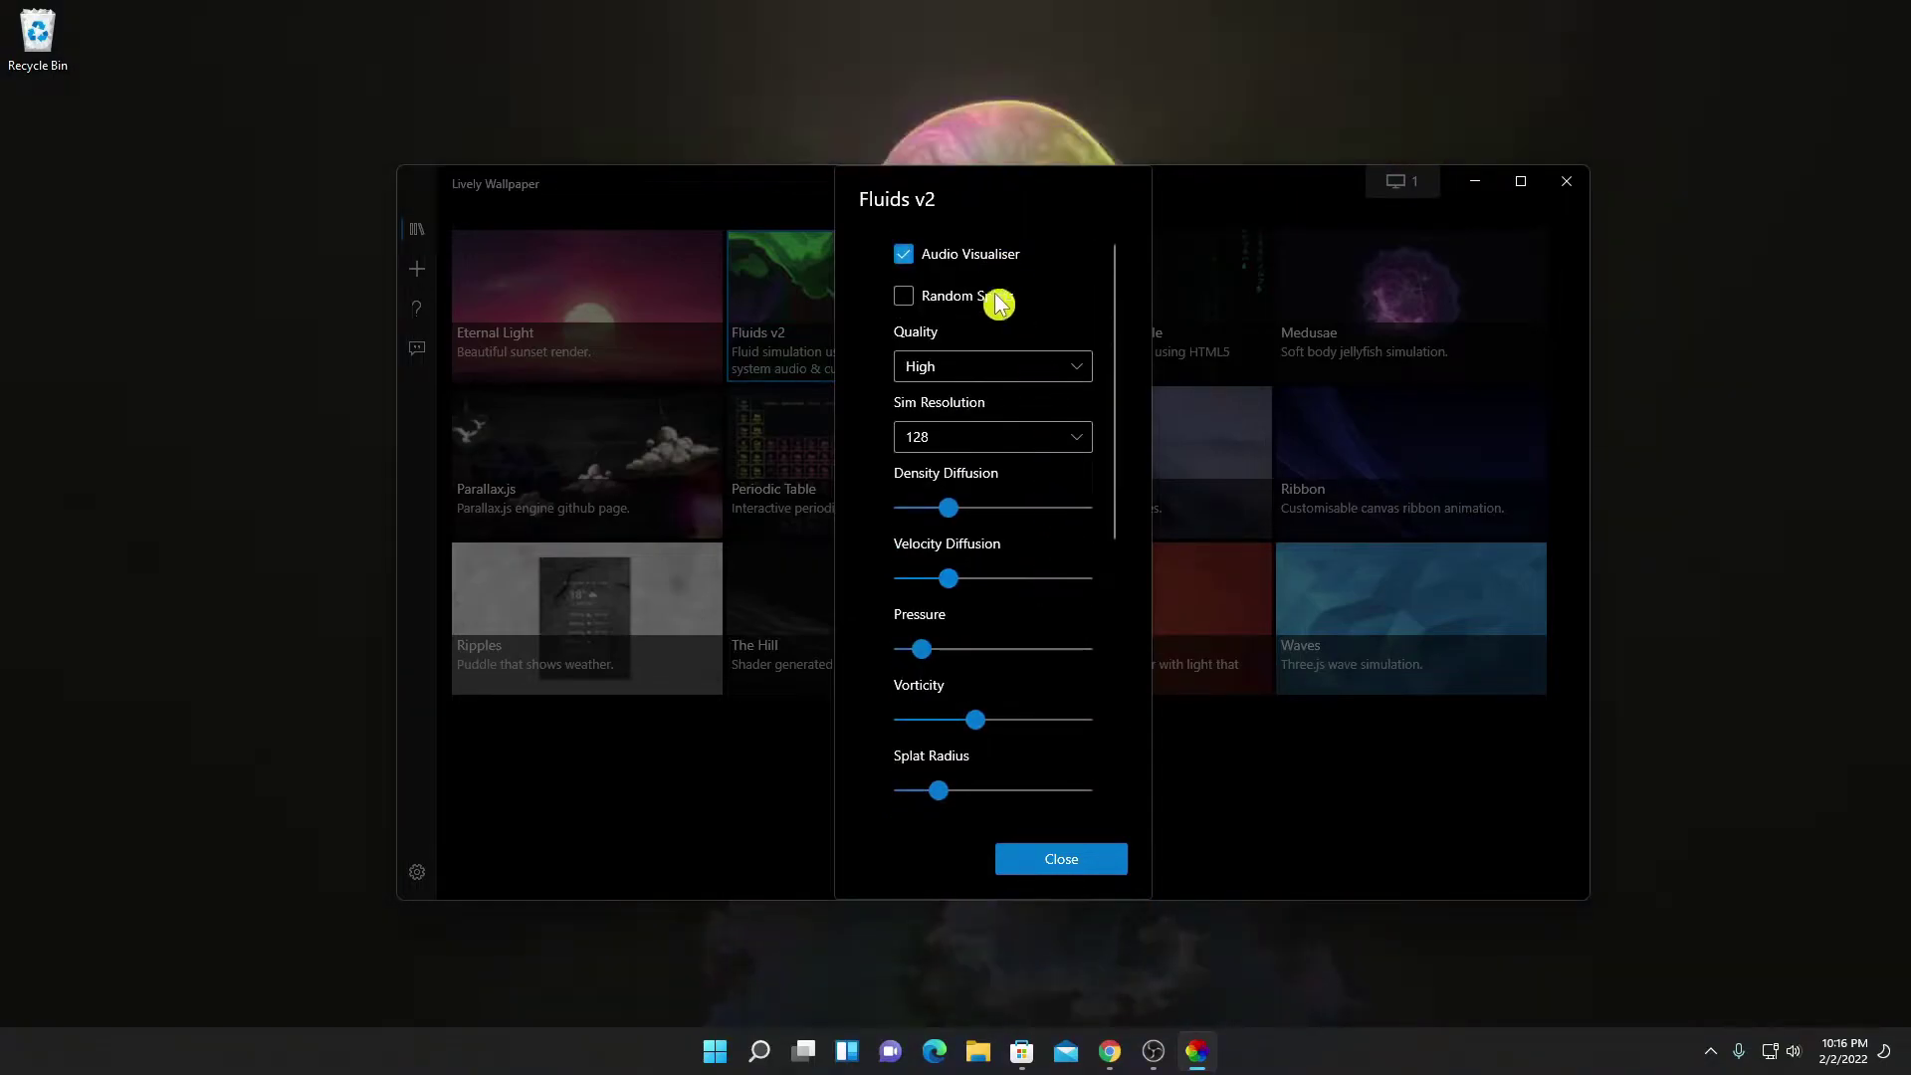
left_click(1075, 861)
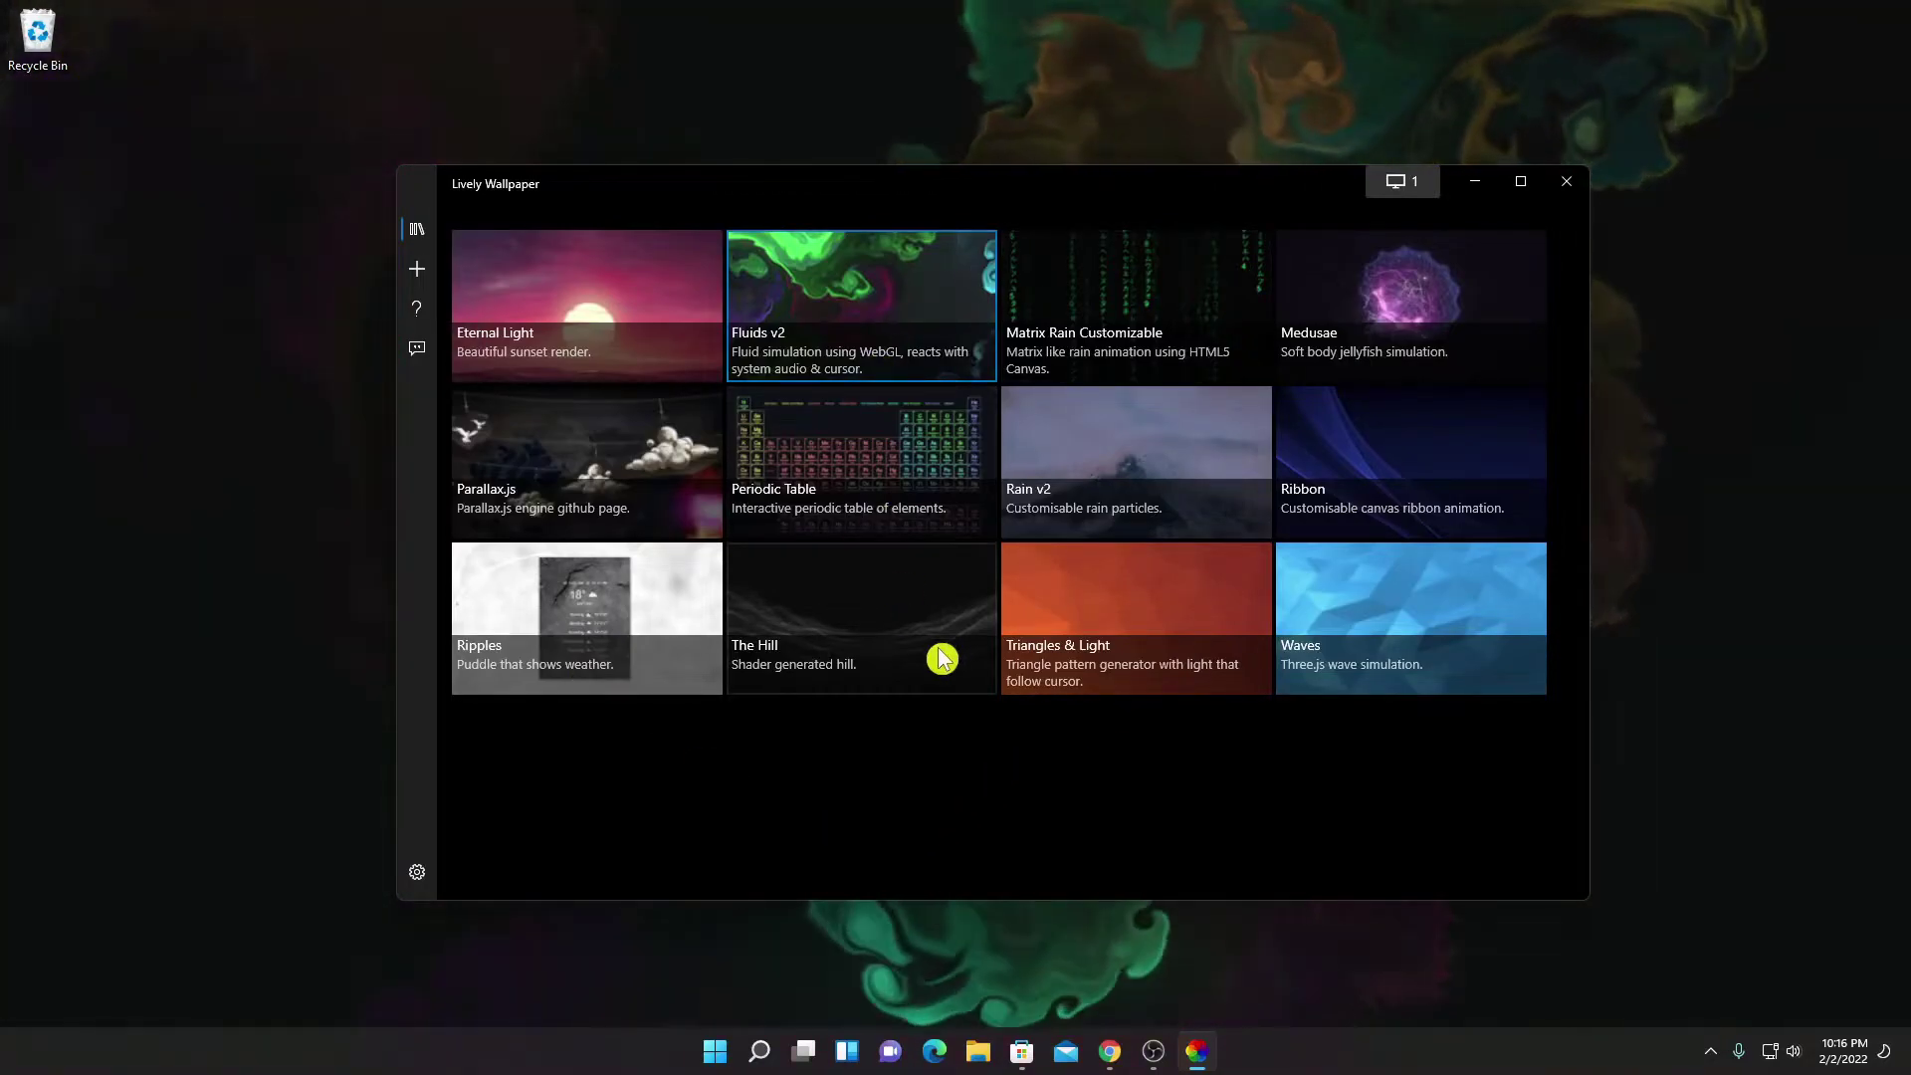
Browse for Video files to add as a wallpaper, cancel, then follow the More Wallpapers link.
left_click(420, 280)
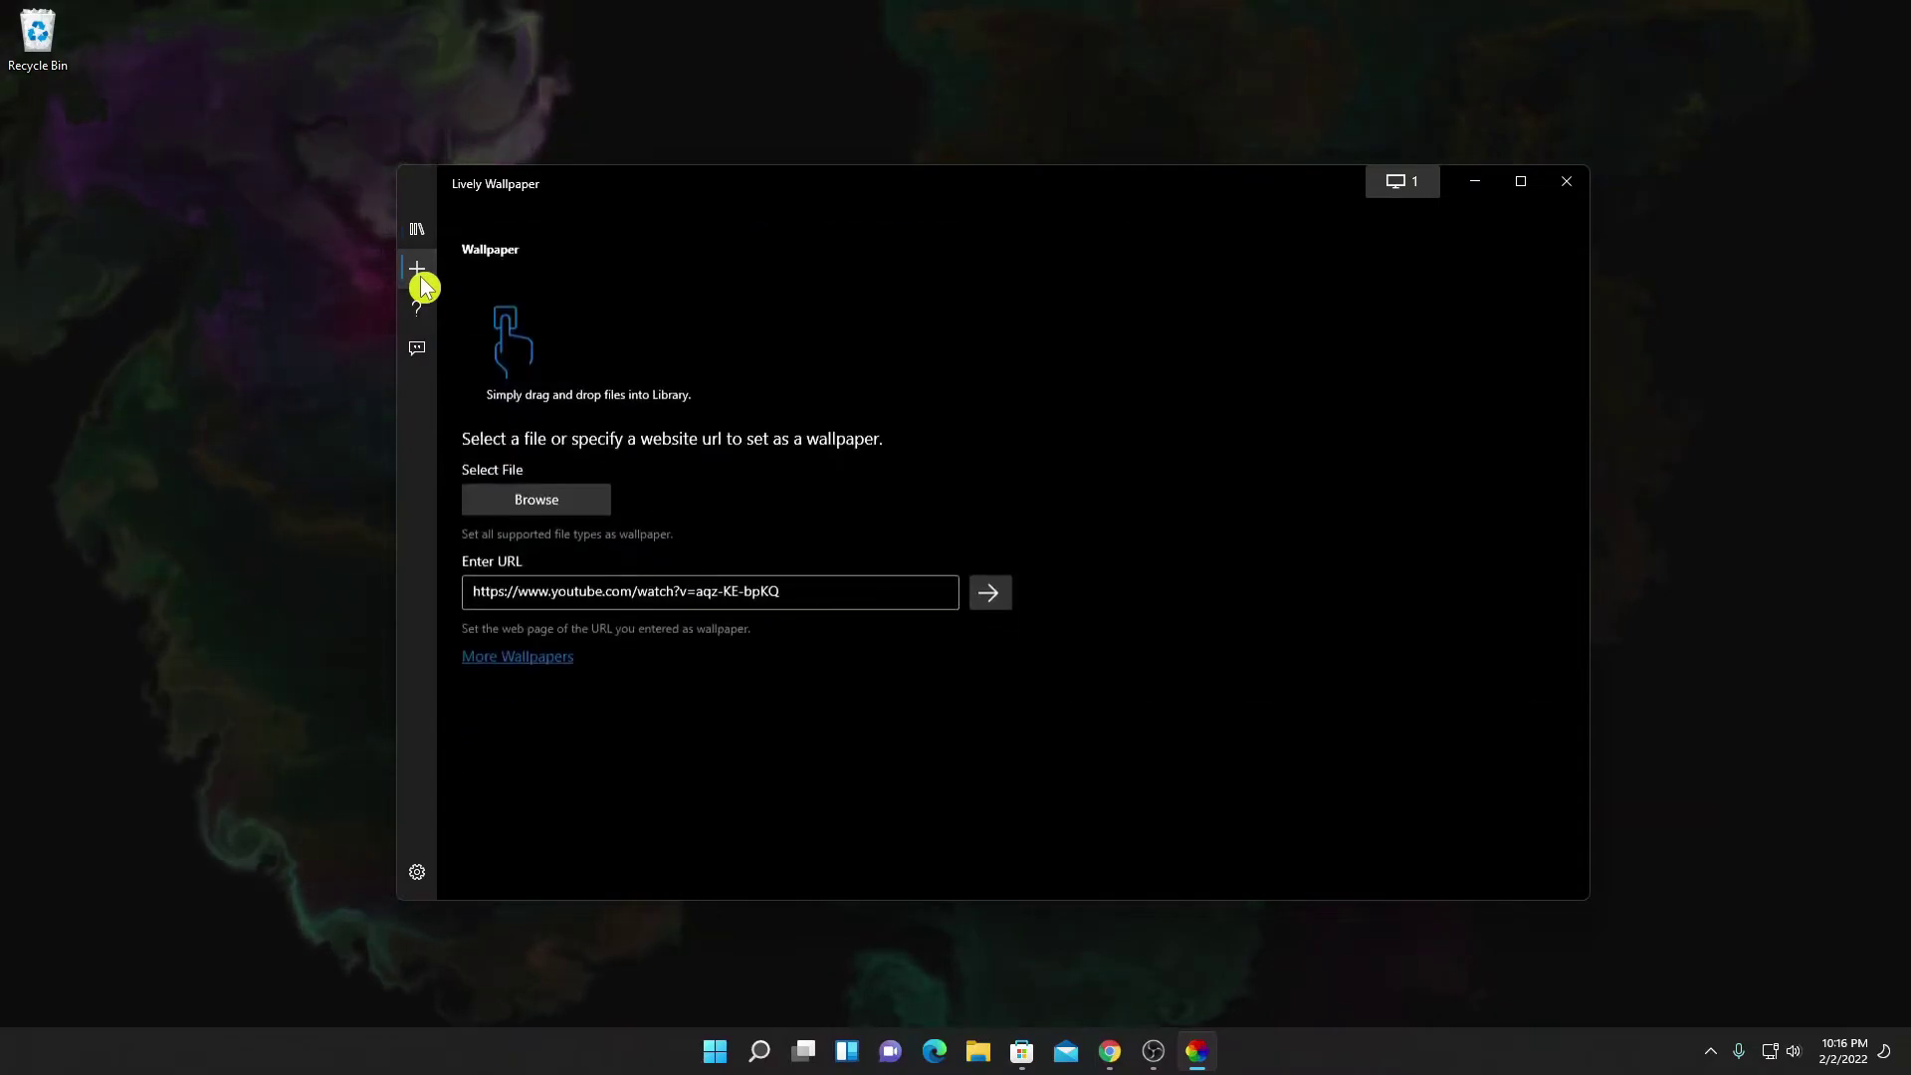
left_click(564, 503)
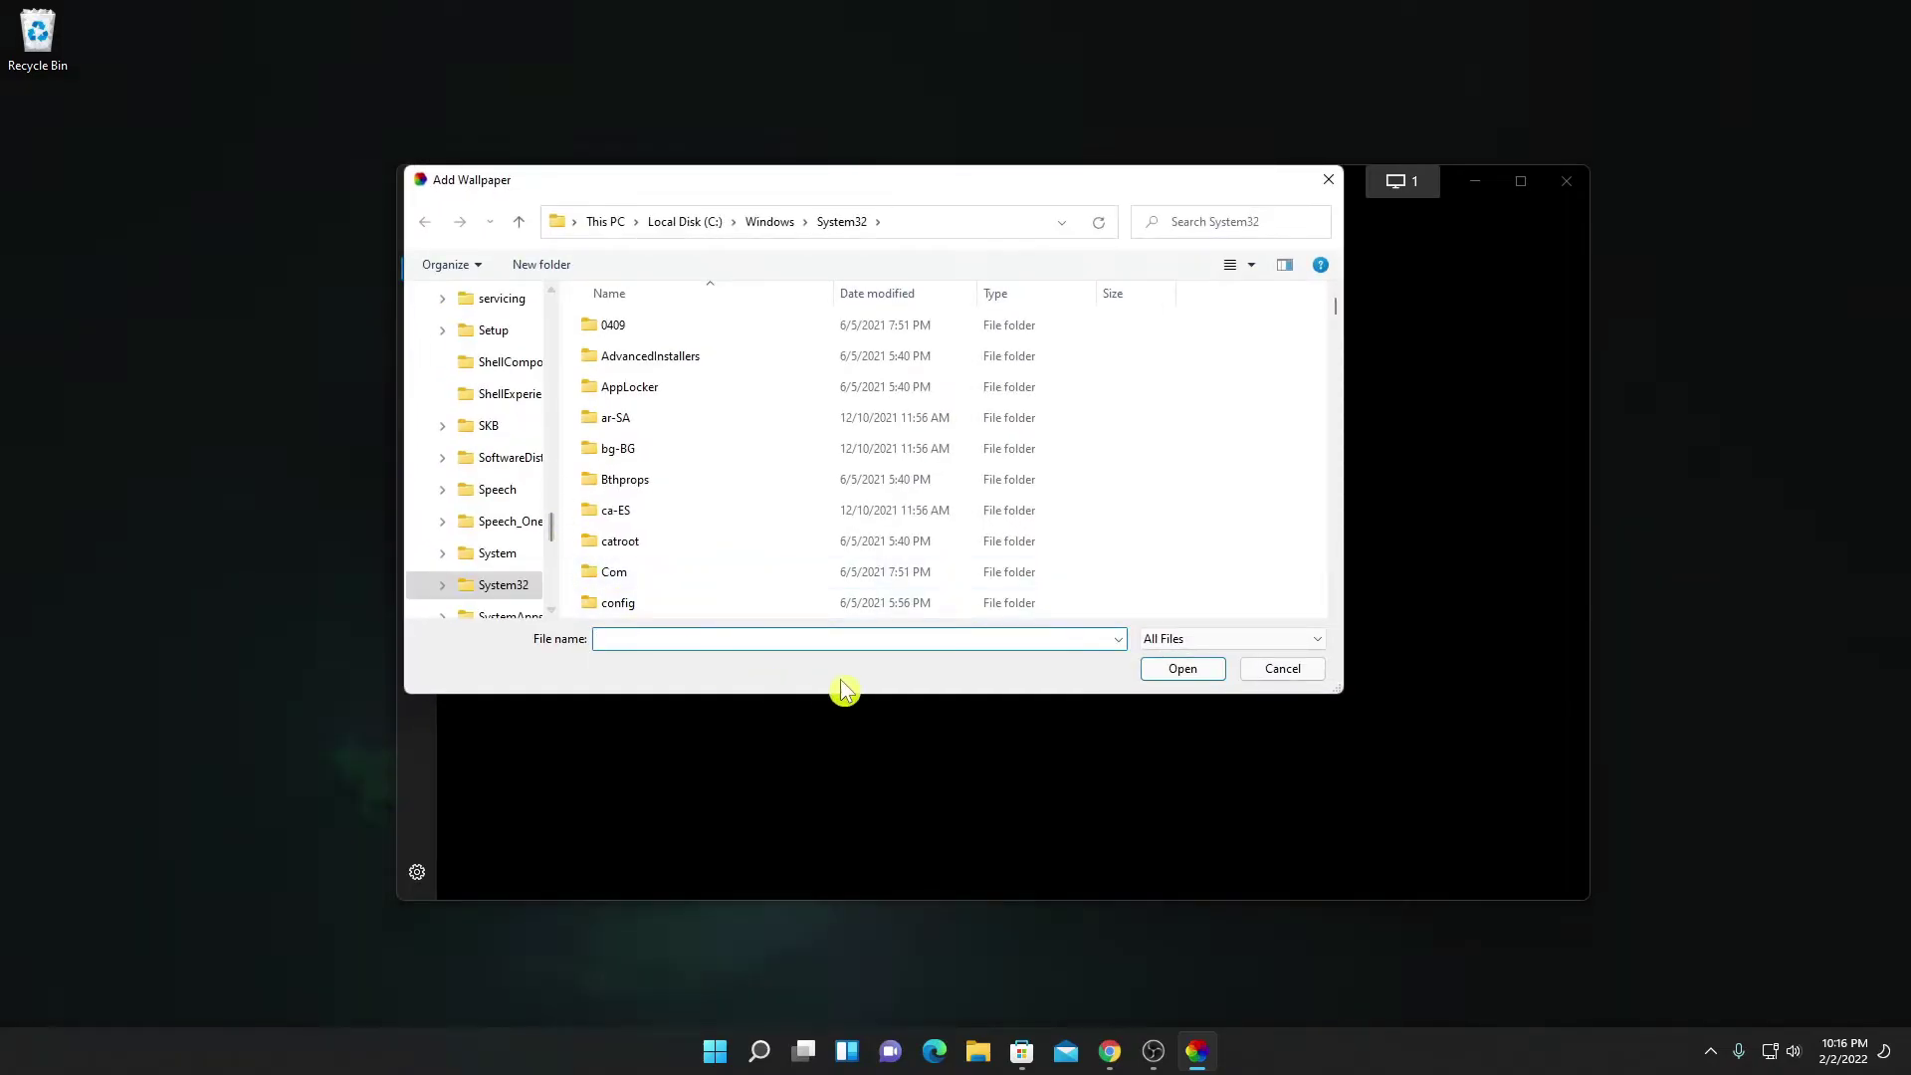
left_click(1310, 641)
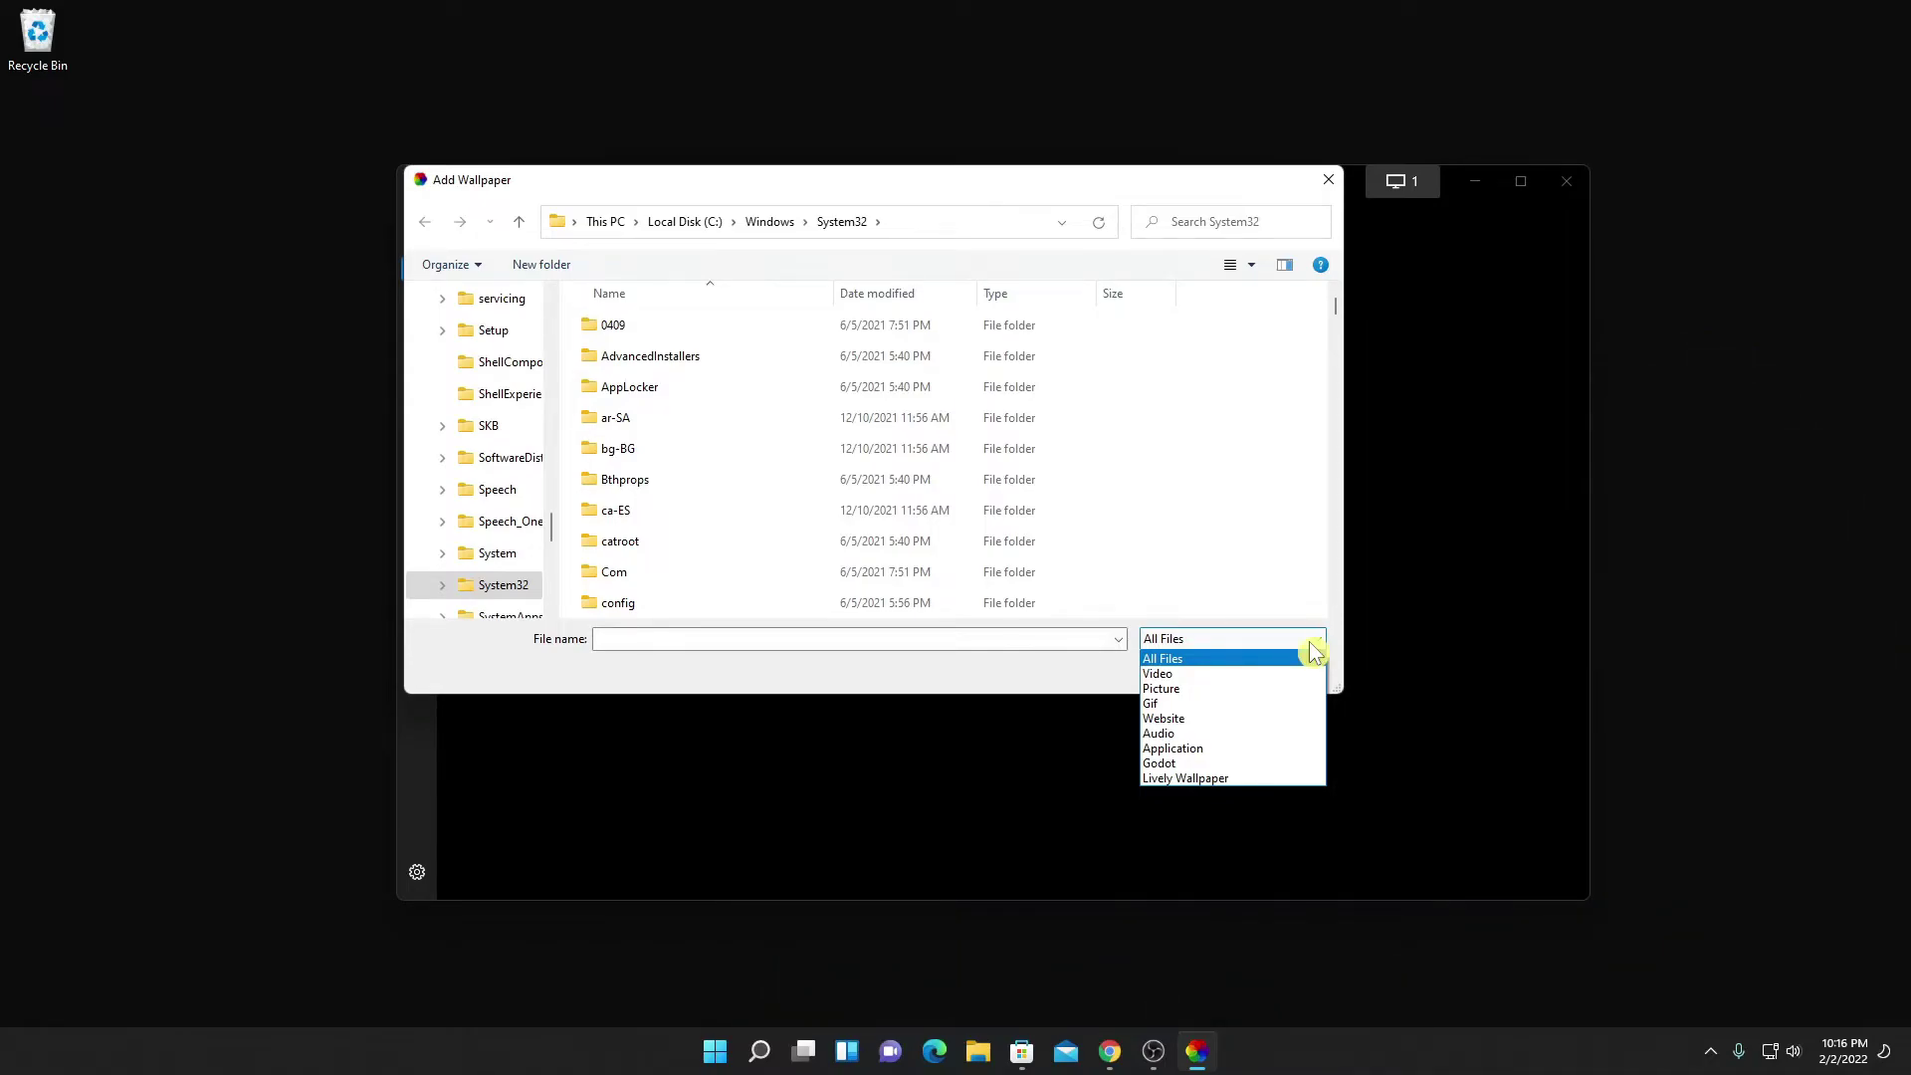
left_click(1216, 674)
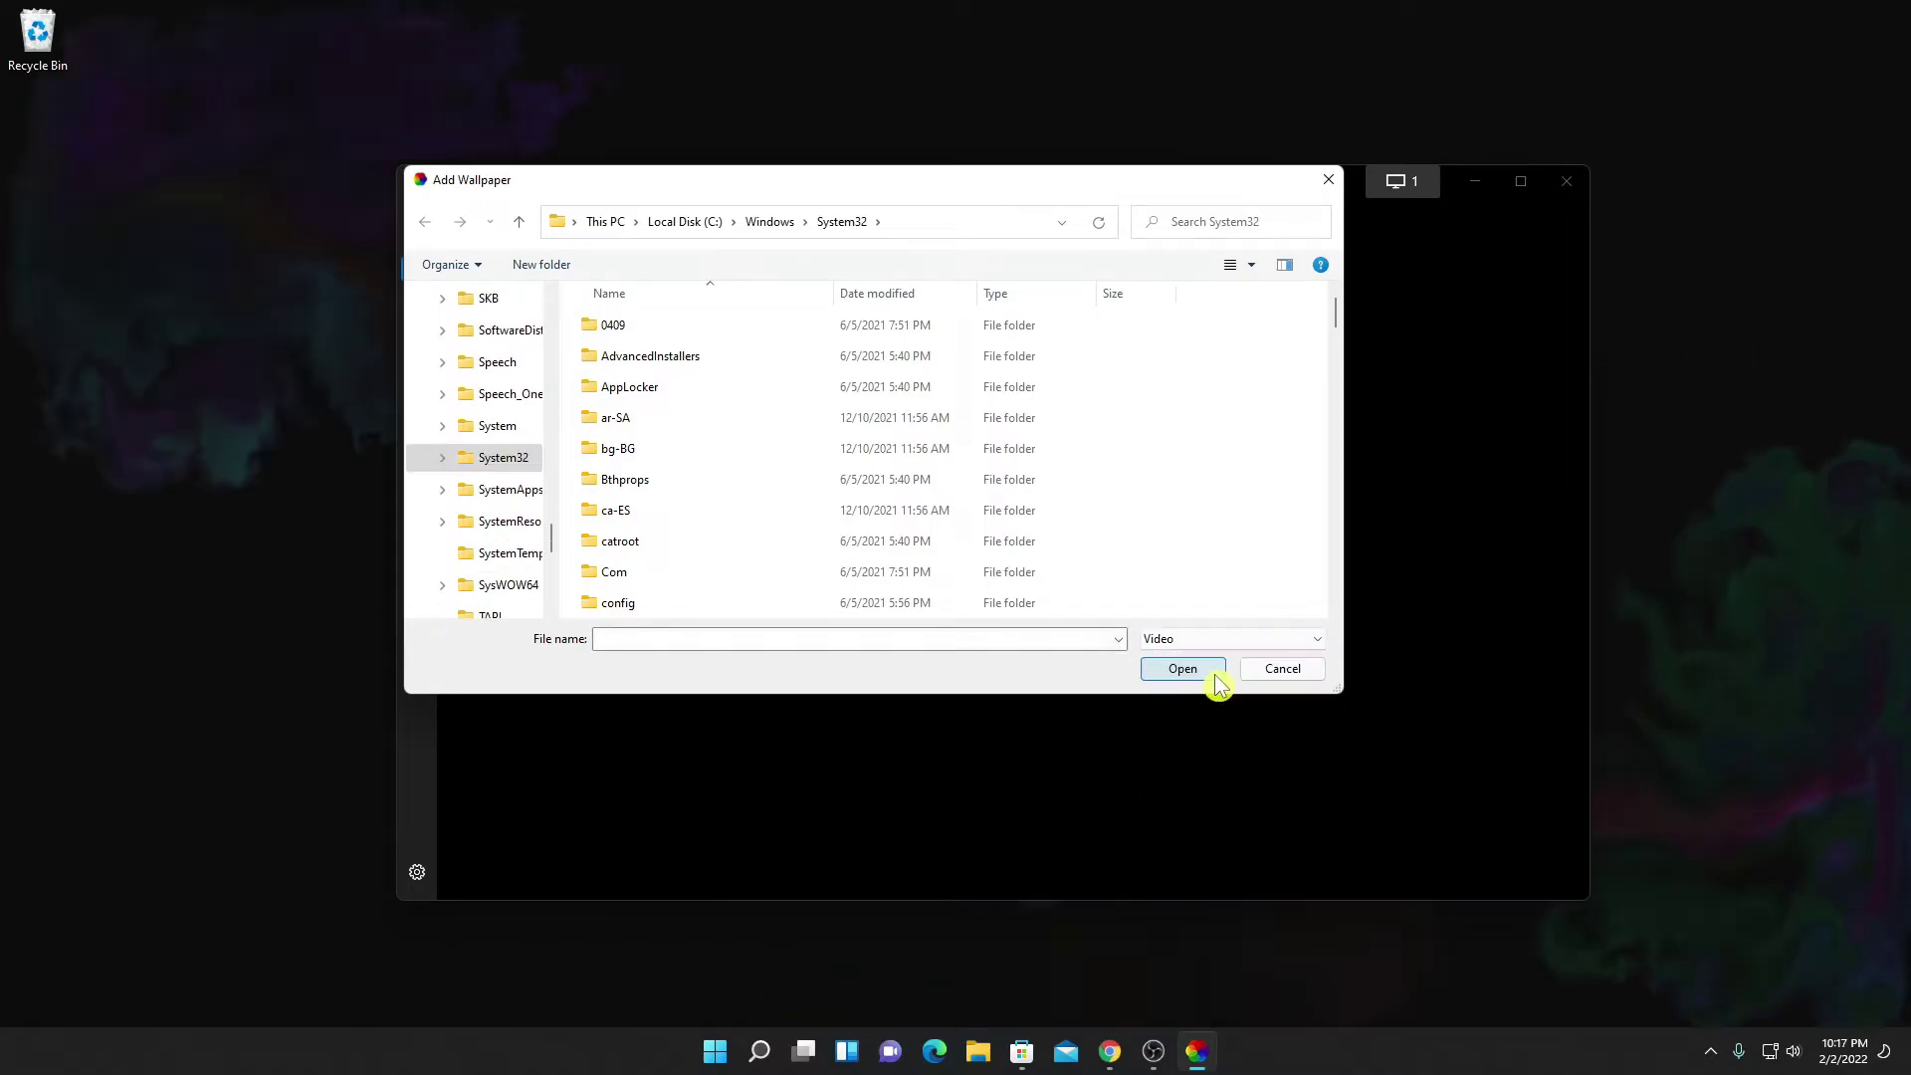
left_click(1269, 669)
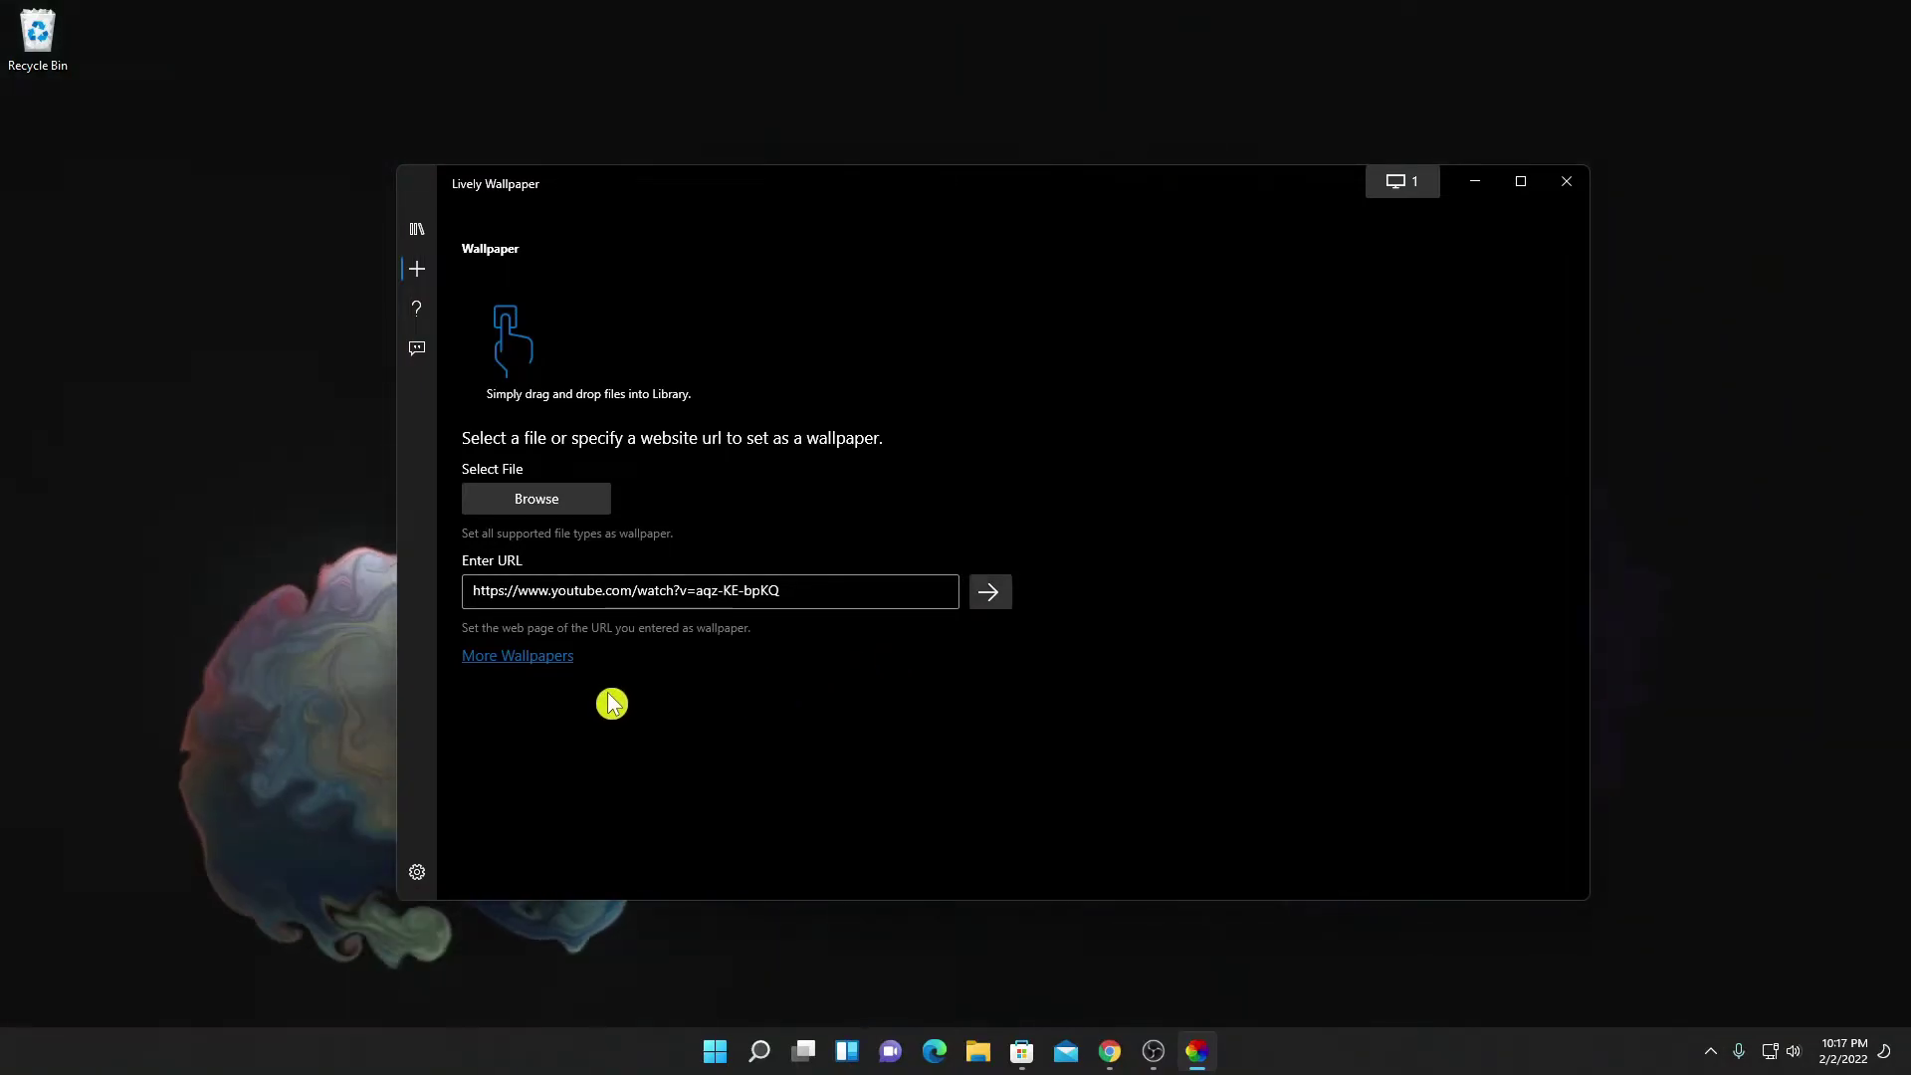
left_click(545, 658)
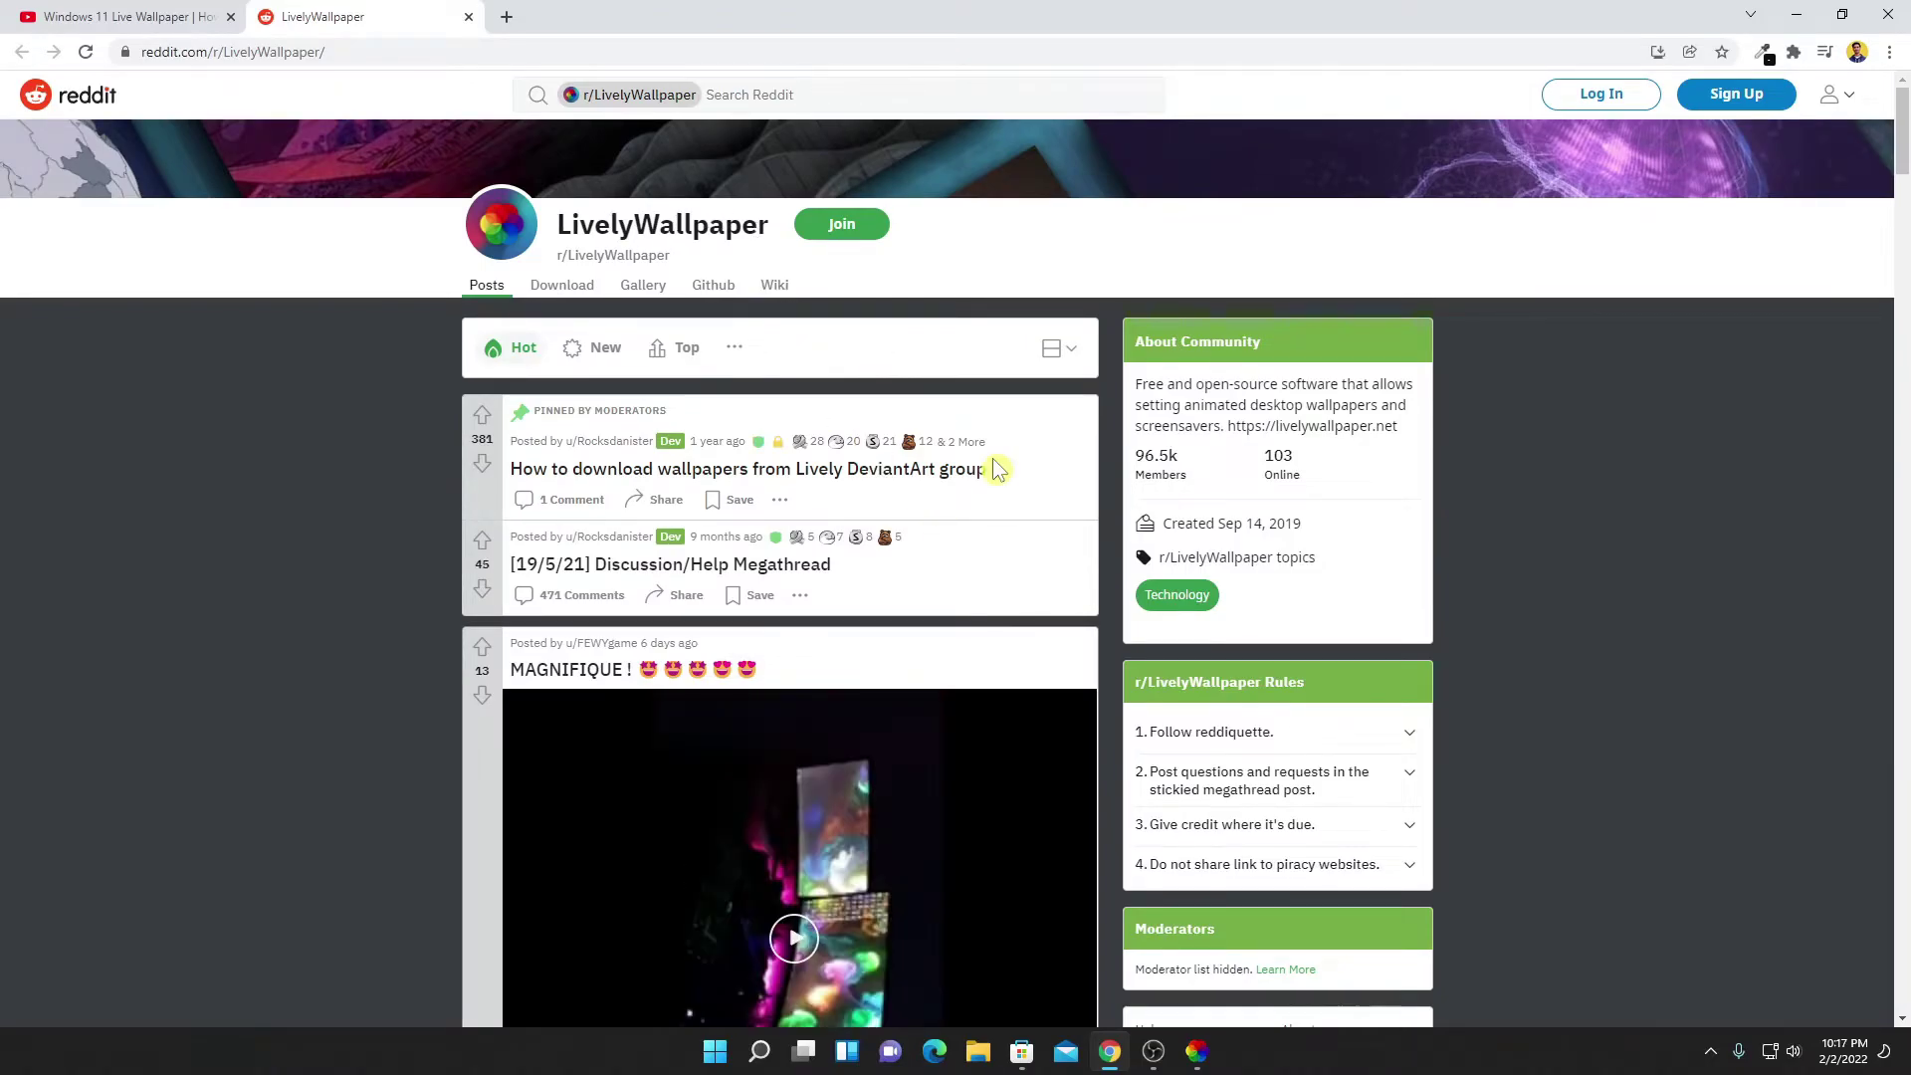
Scroll the r/LivelyWallpaper subreddit, open its DeviantArt gallery, and load the Great Wave wallpaper's page.
scroll(995, 472, "down", 8)
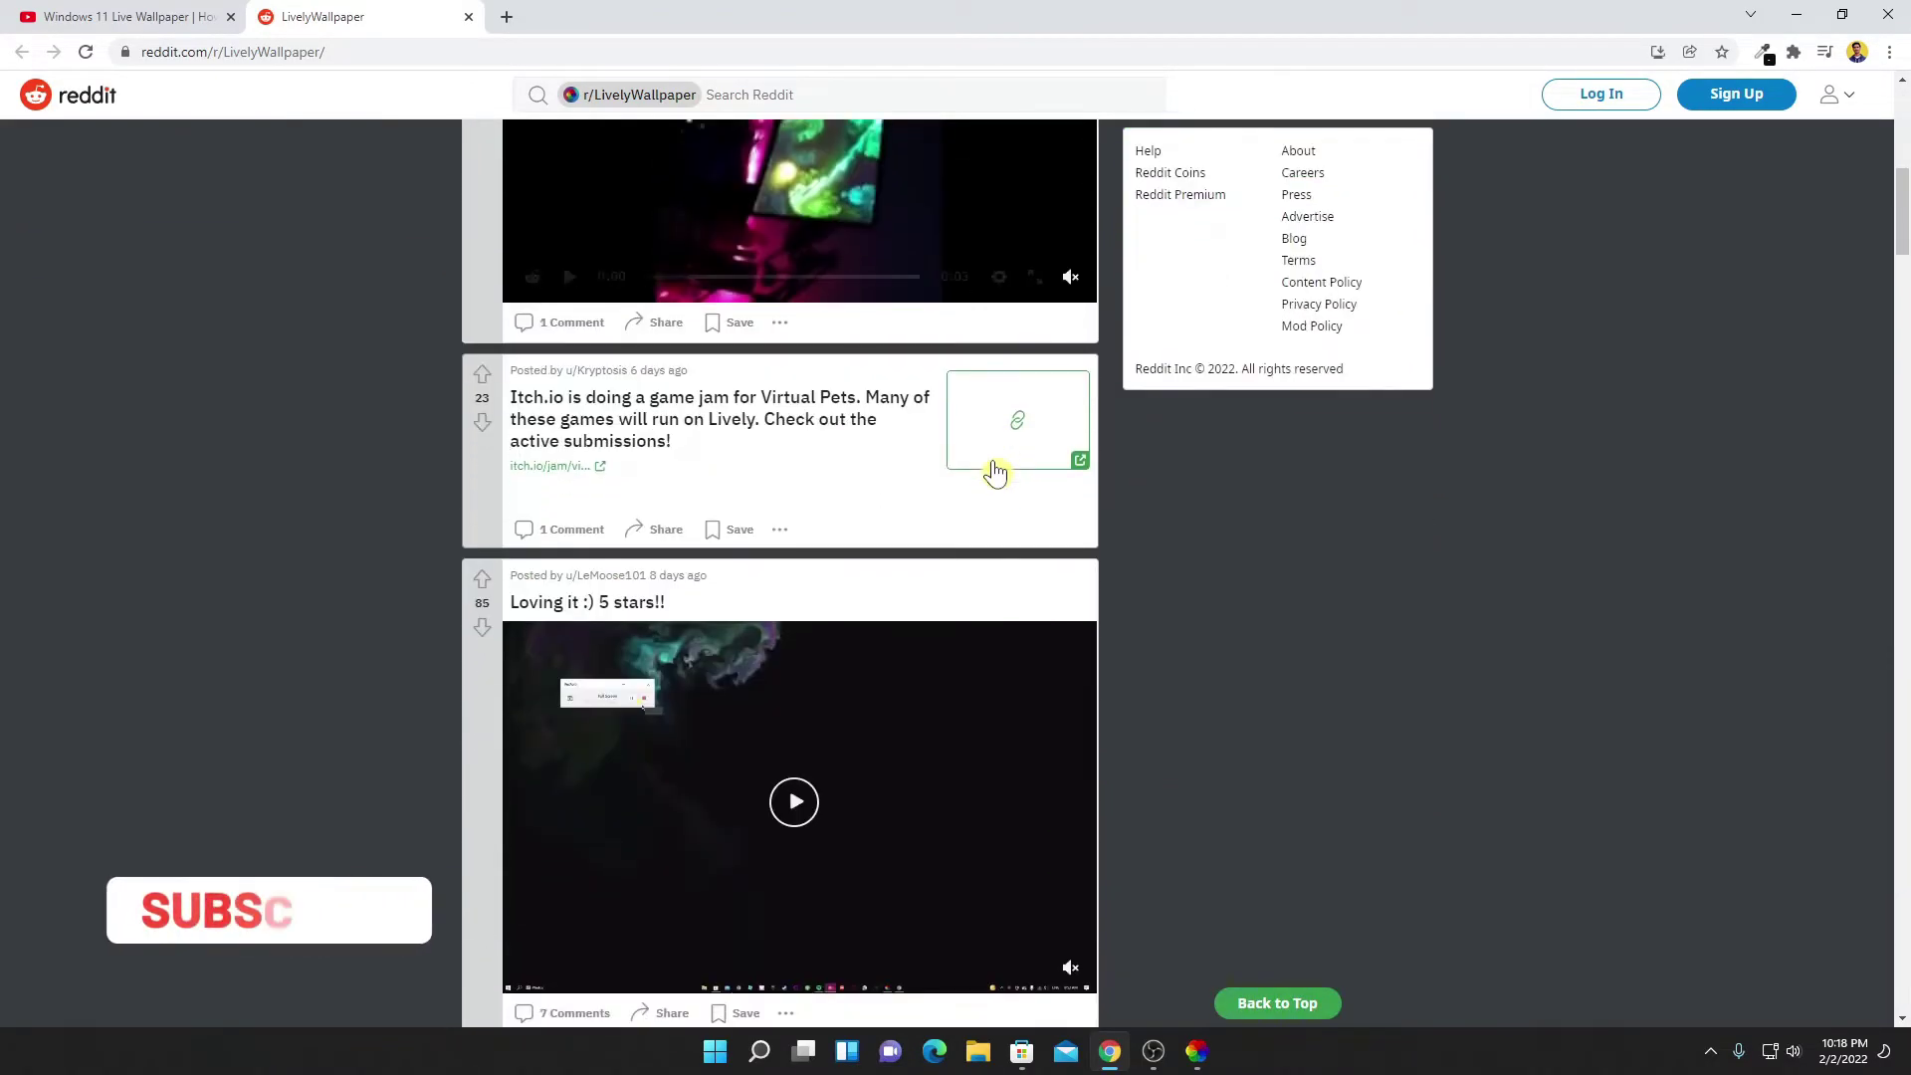
scroll(931, 512, "down", 6)
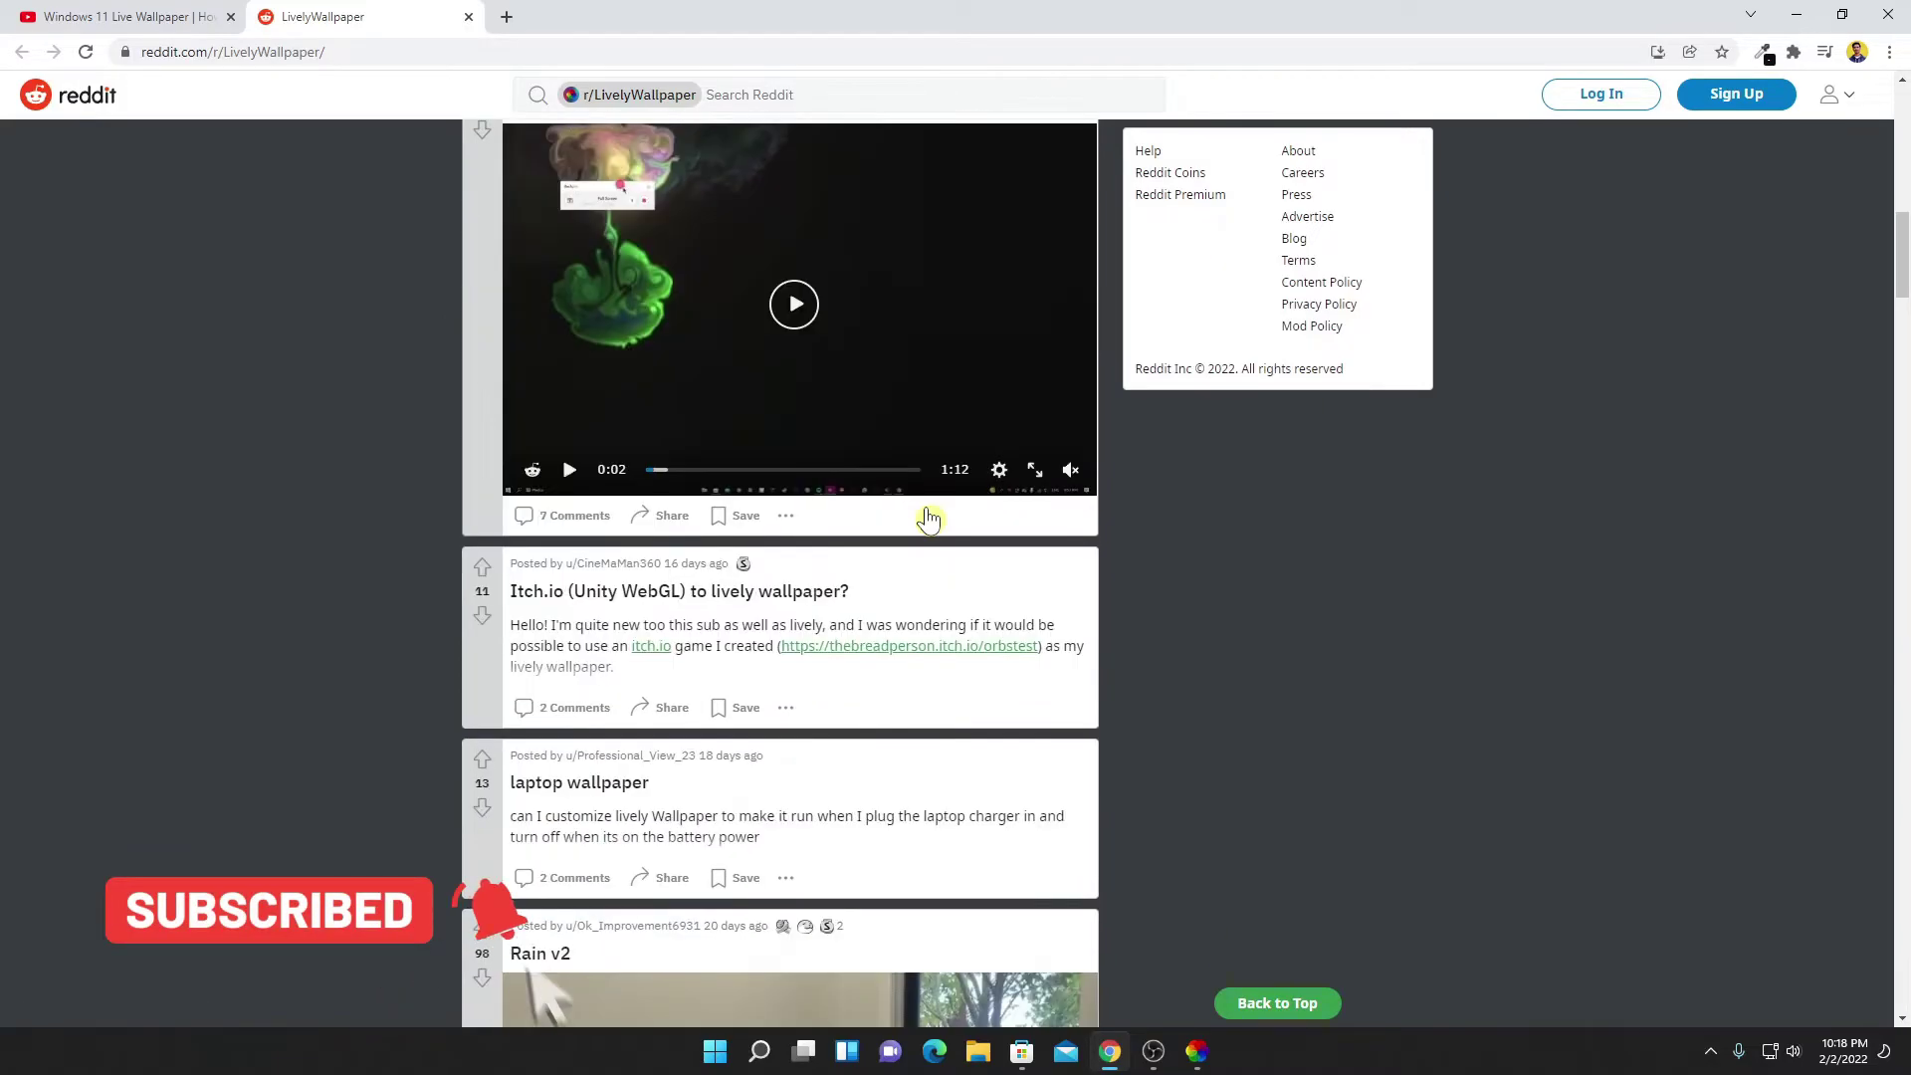
scroll(754, 418, "up", 16)
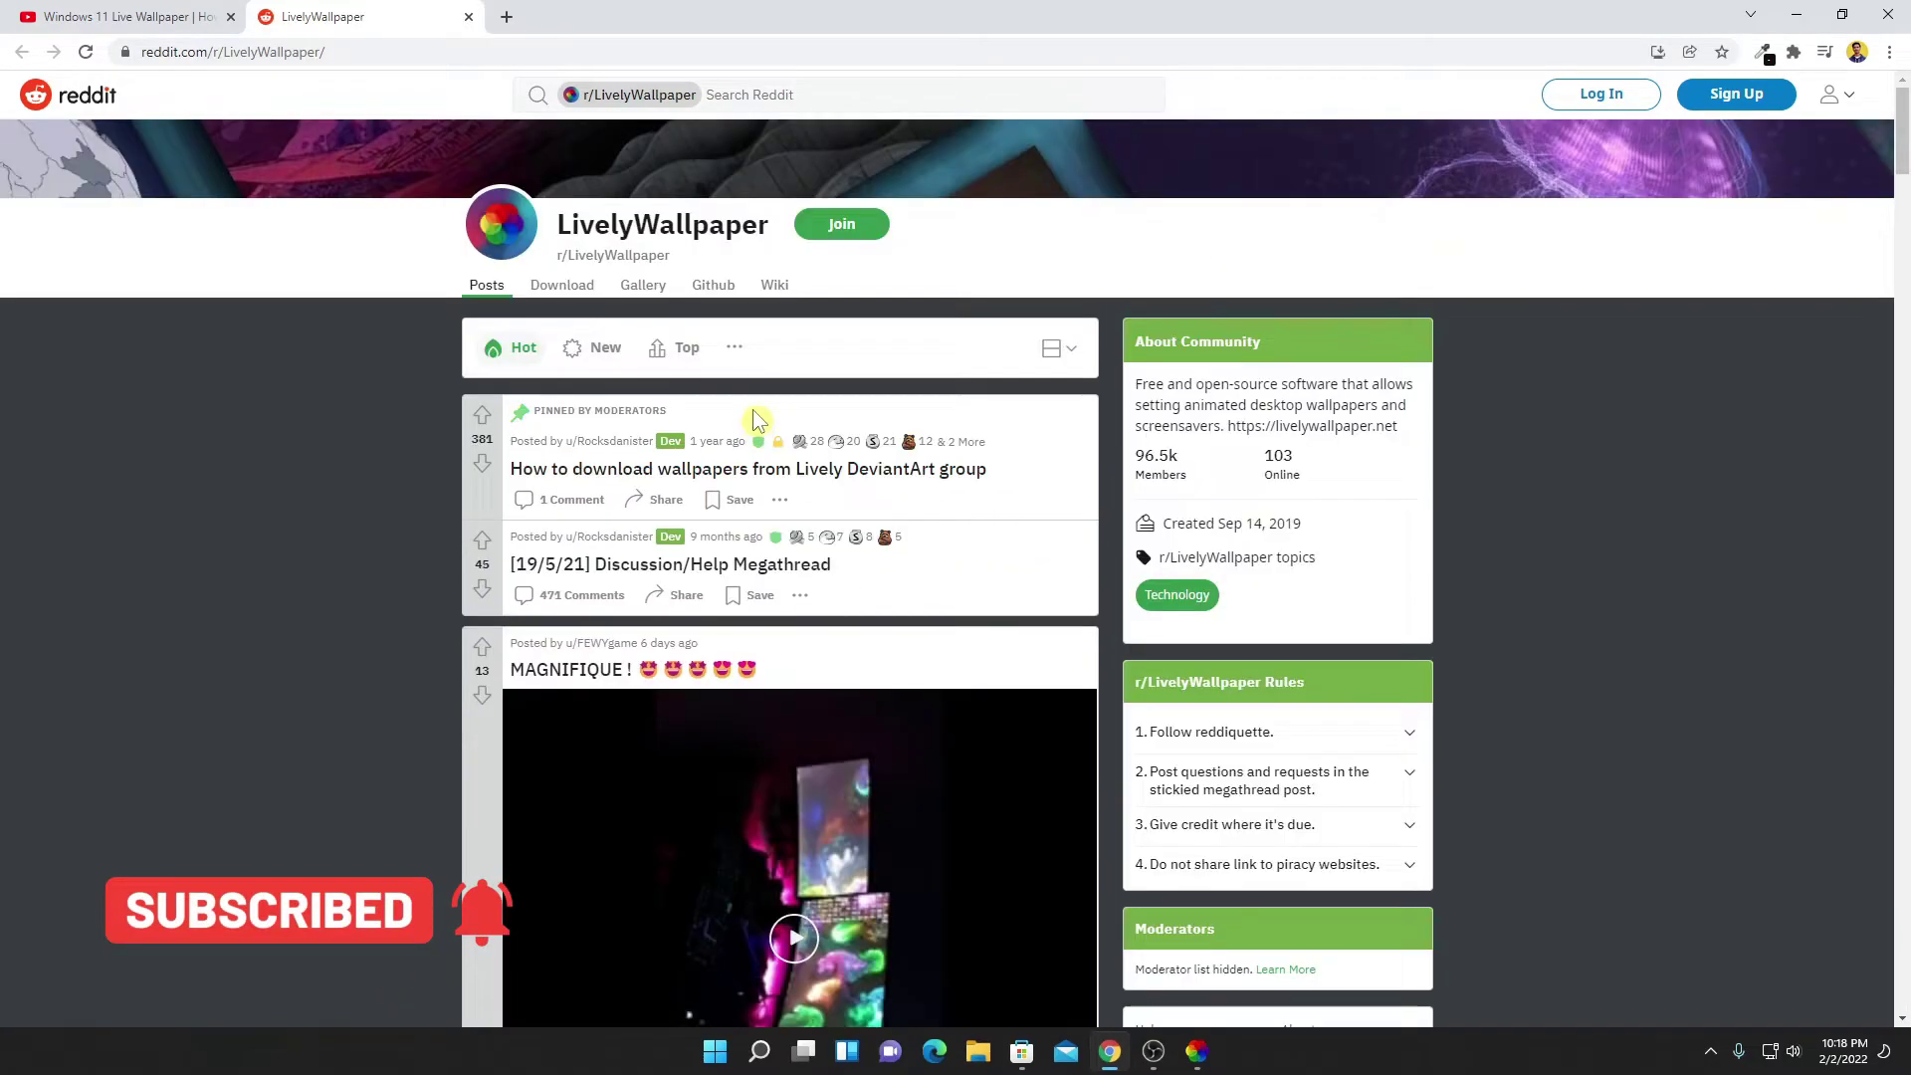
left_click(645, 291)
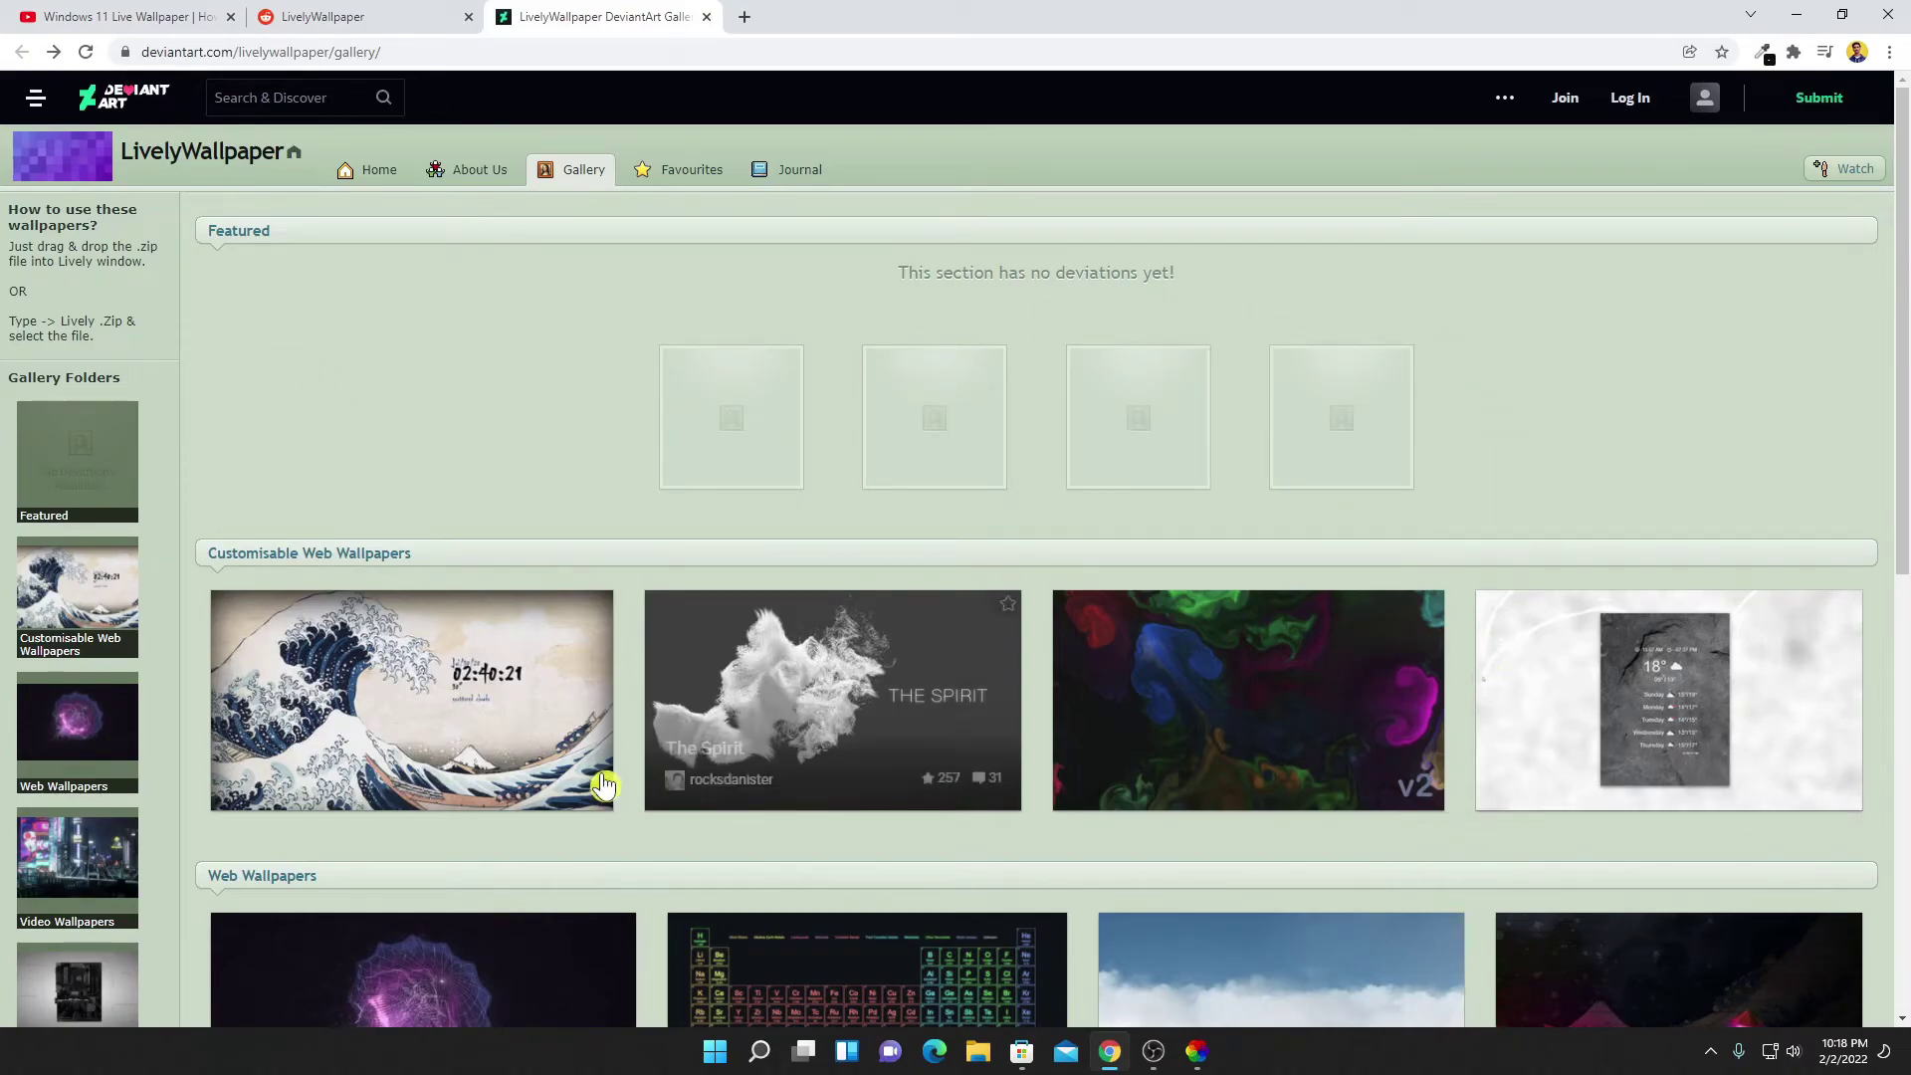
left_click(443, 677)
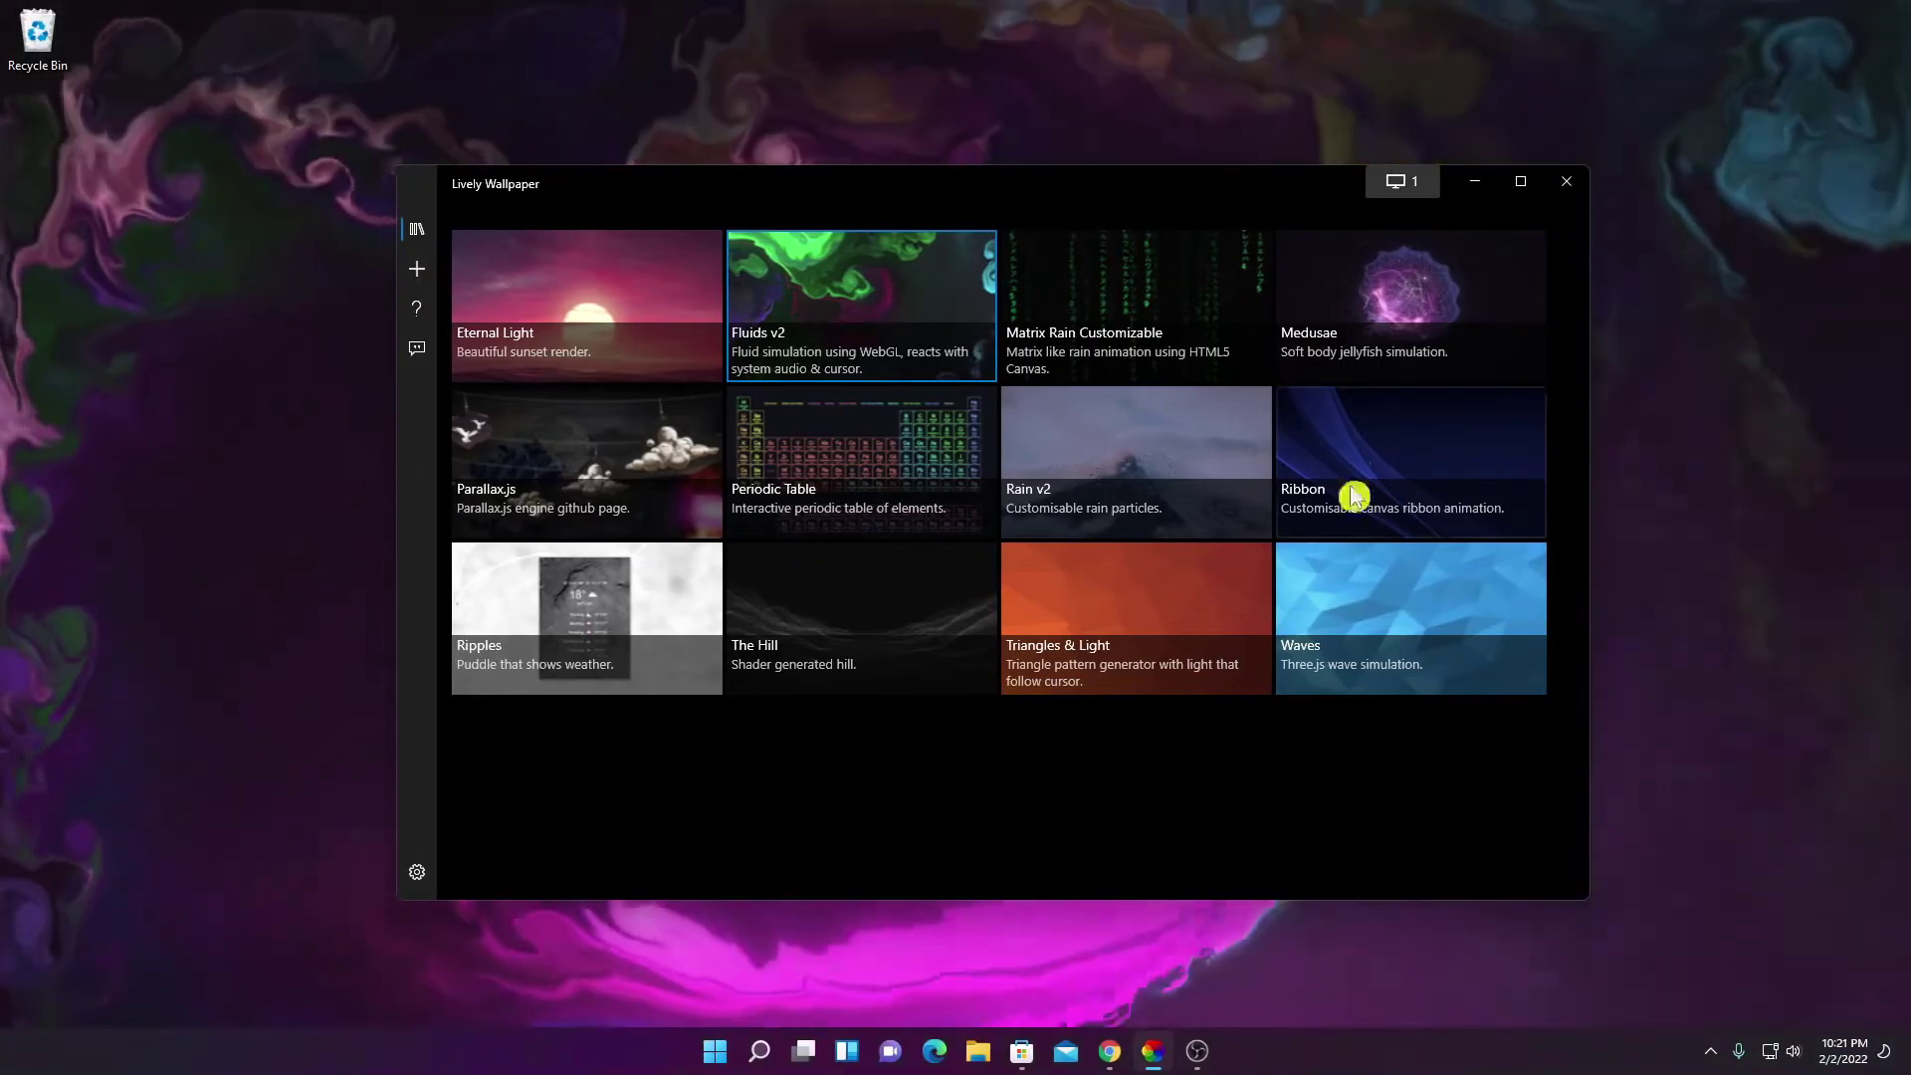
Close the running live wallpaper via Close Wallpapers and minimize Lively Wallpaper.
left_click(1401, 191)
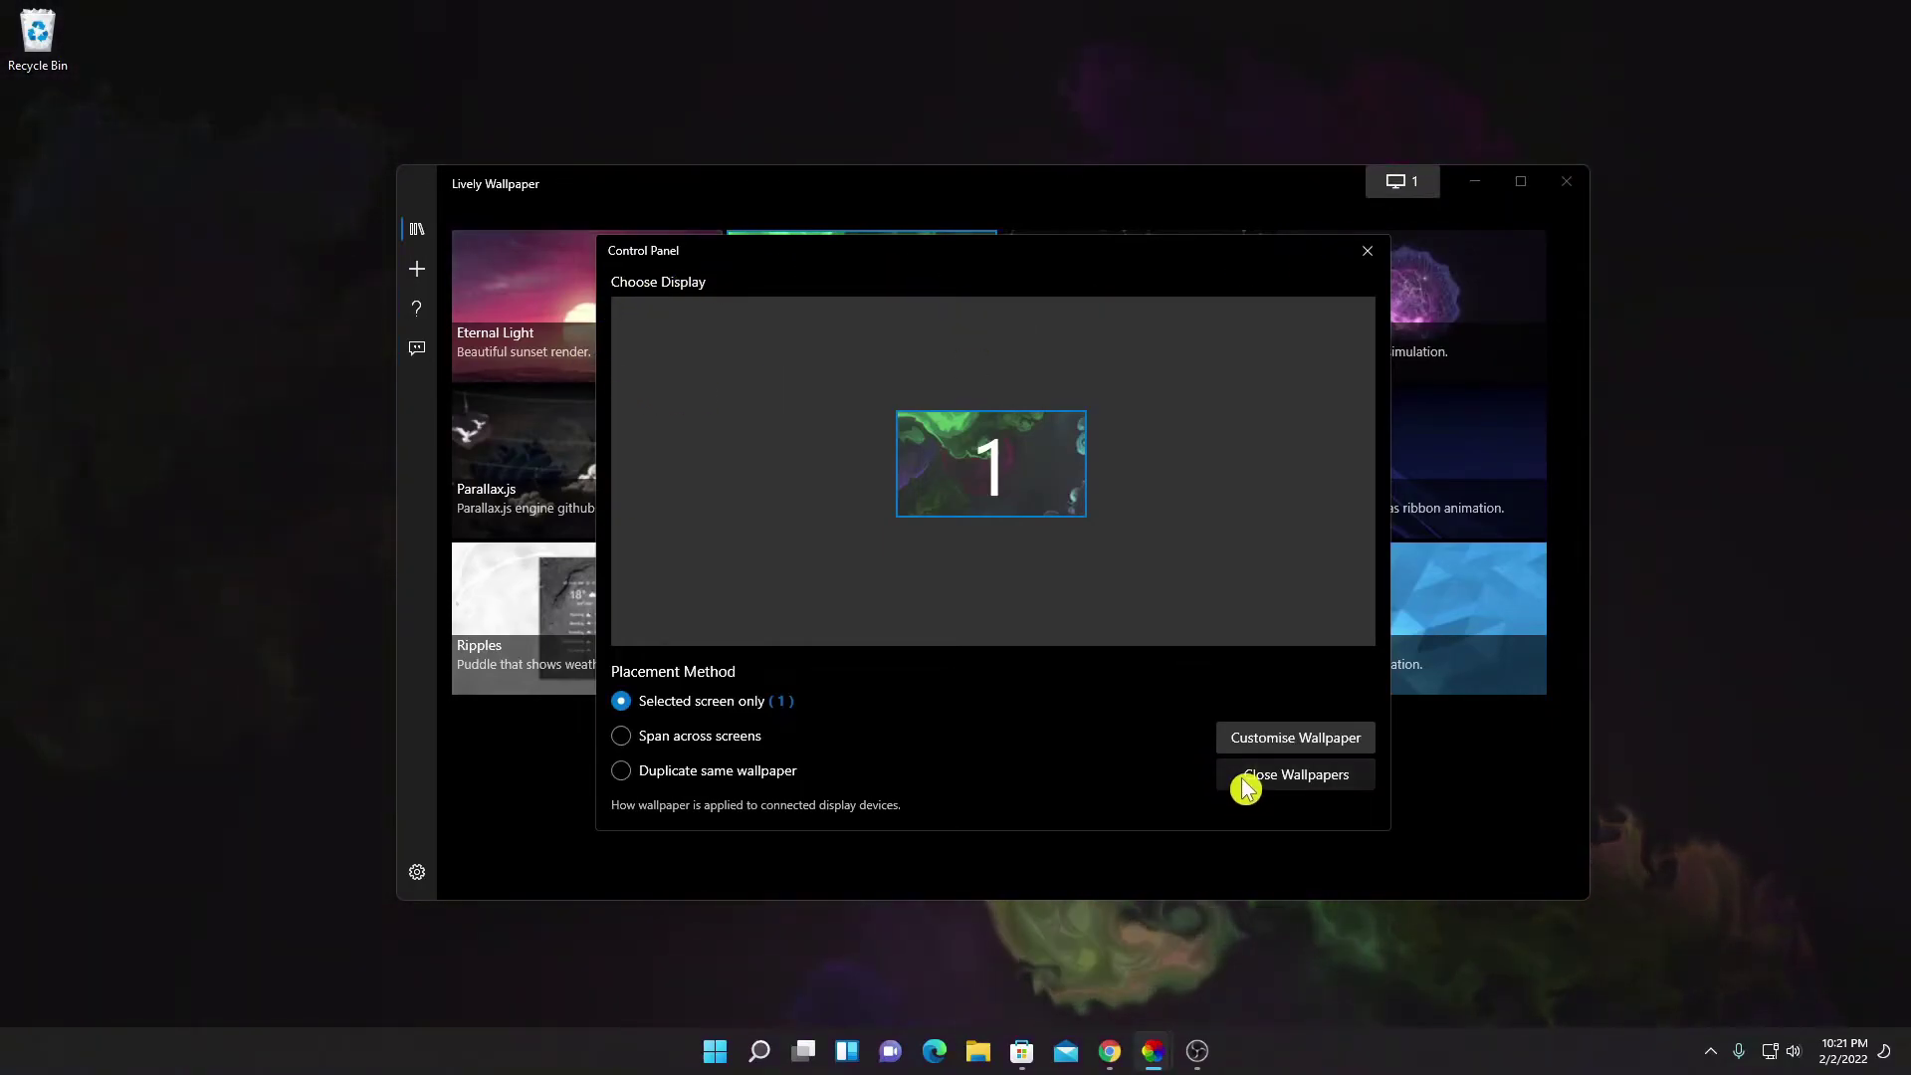
left_click(1322, 785)
left_click(1365, 251)
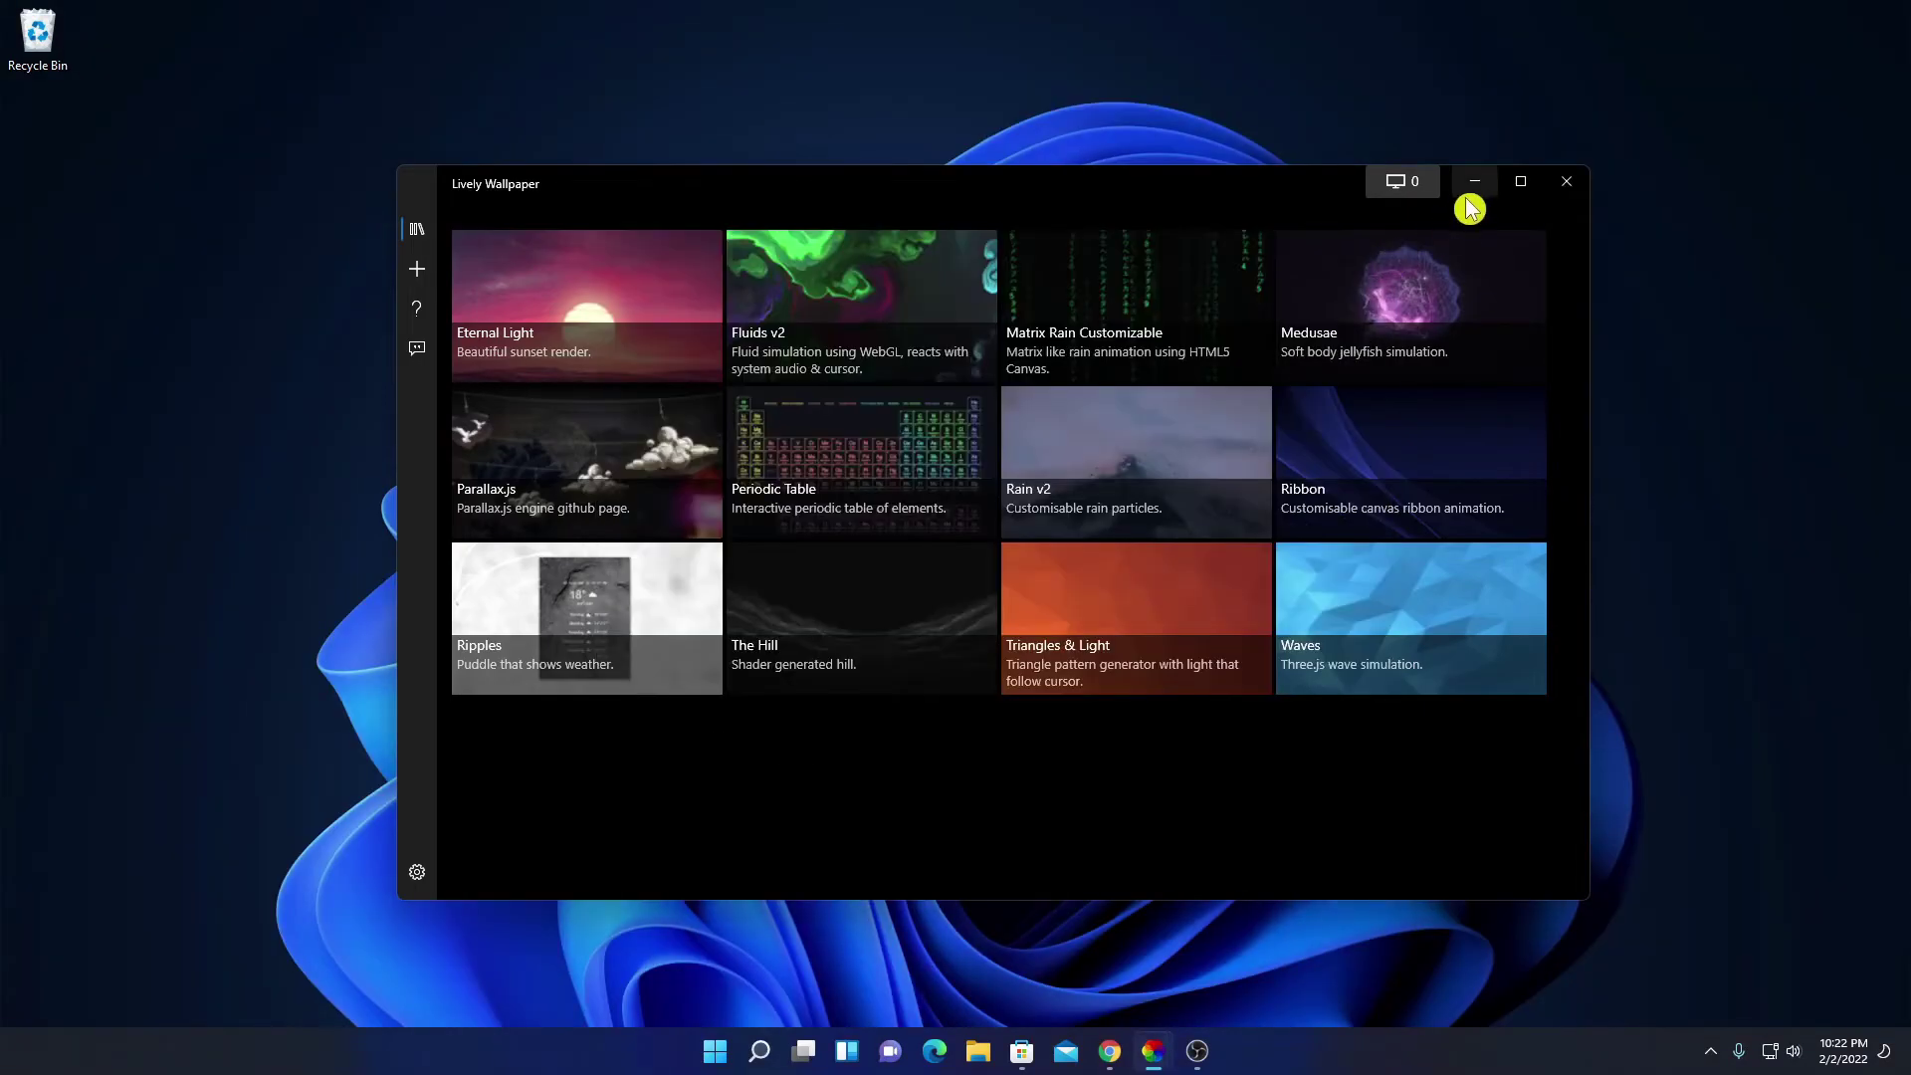
left_click(1473, 185)
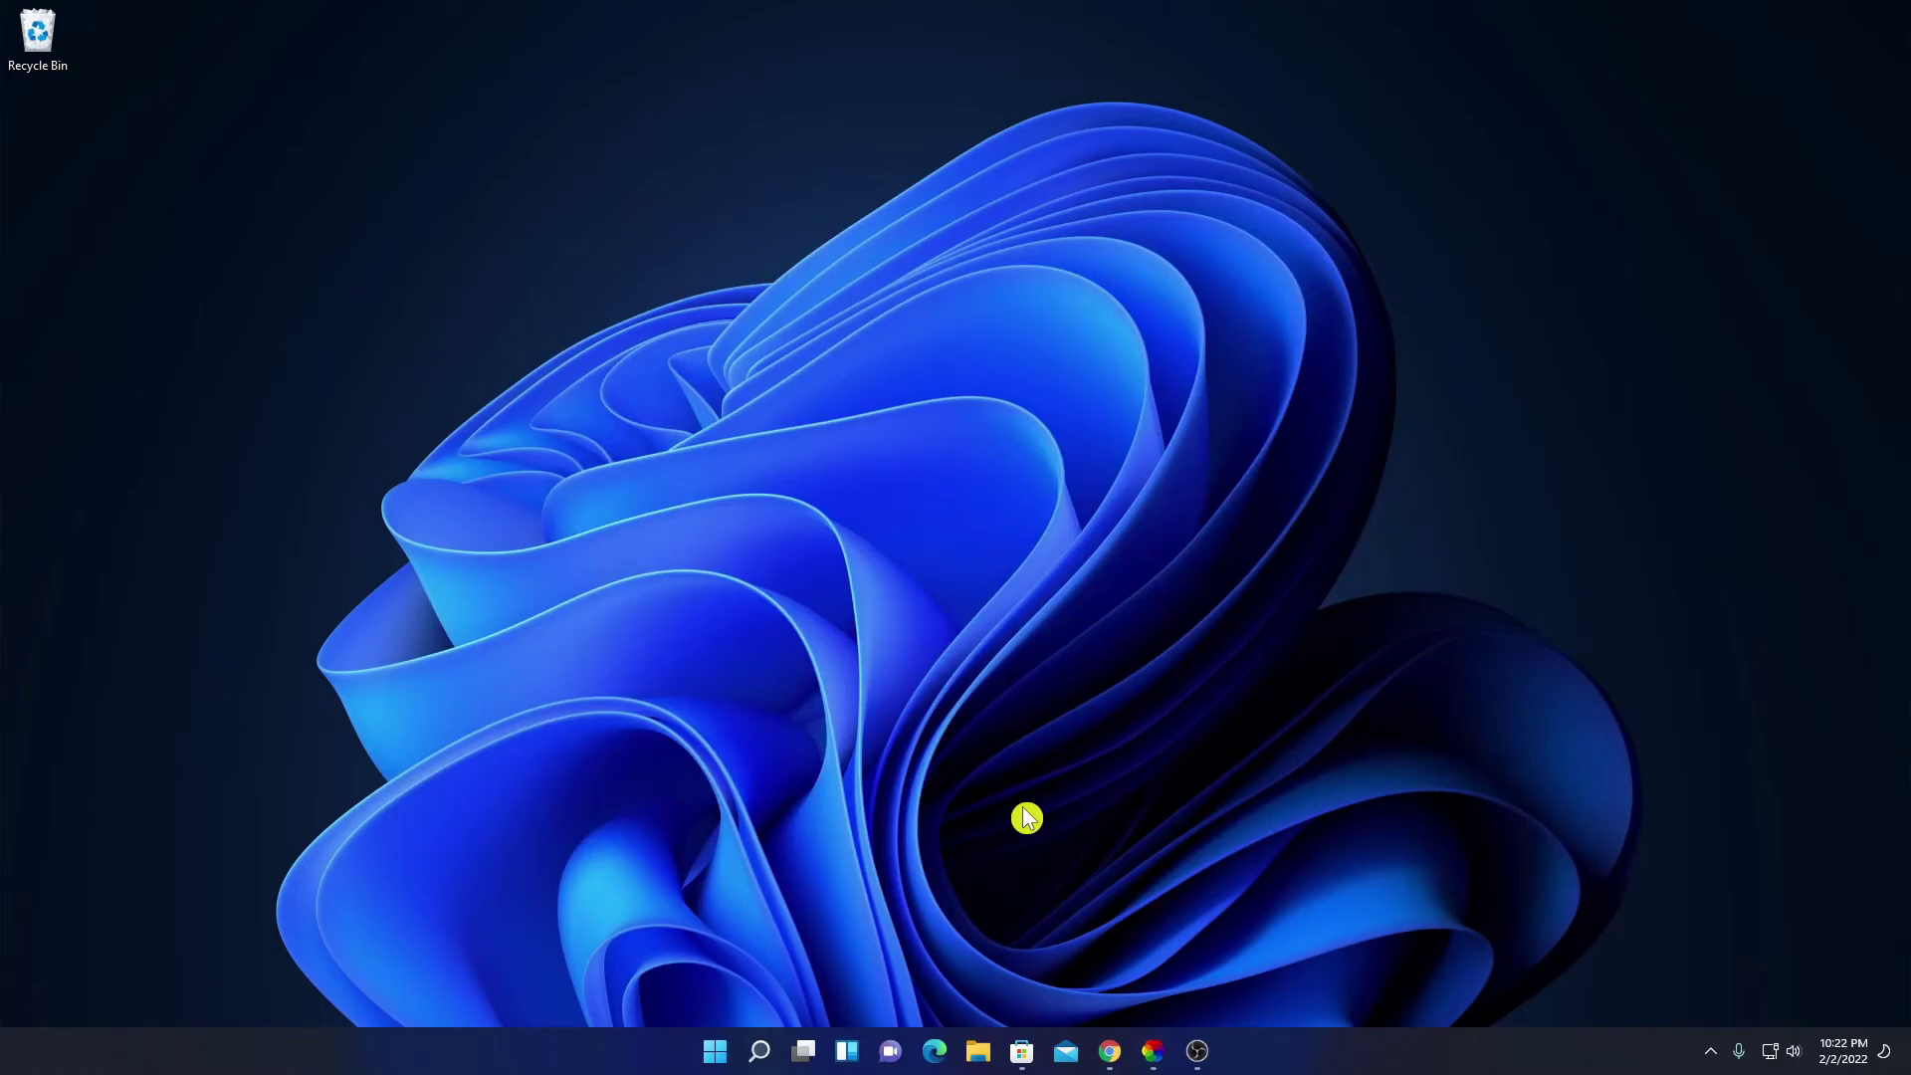
Launch Lively Wallpaper by searching 'lively' in Windows Search.
left_click(762, 1053)
type("li")
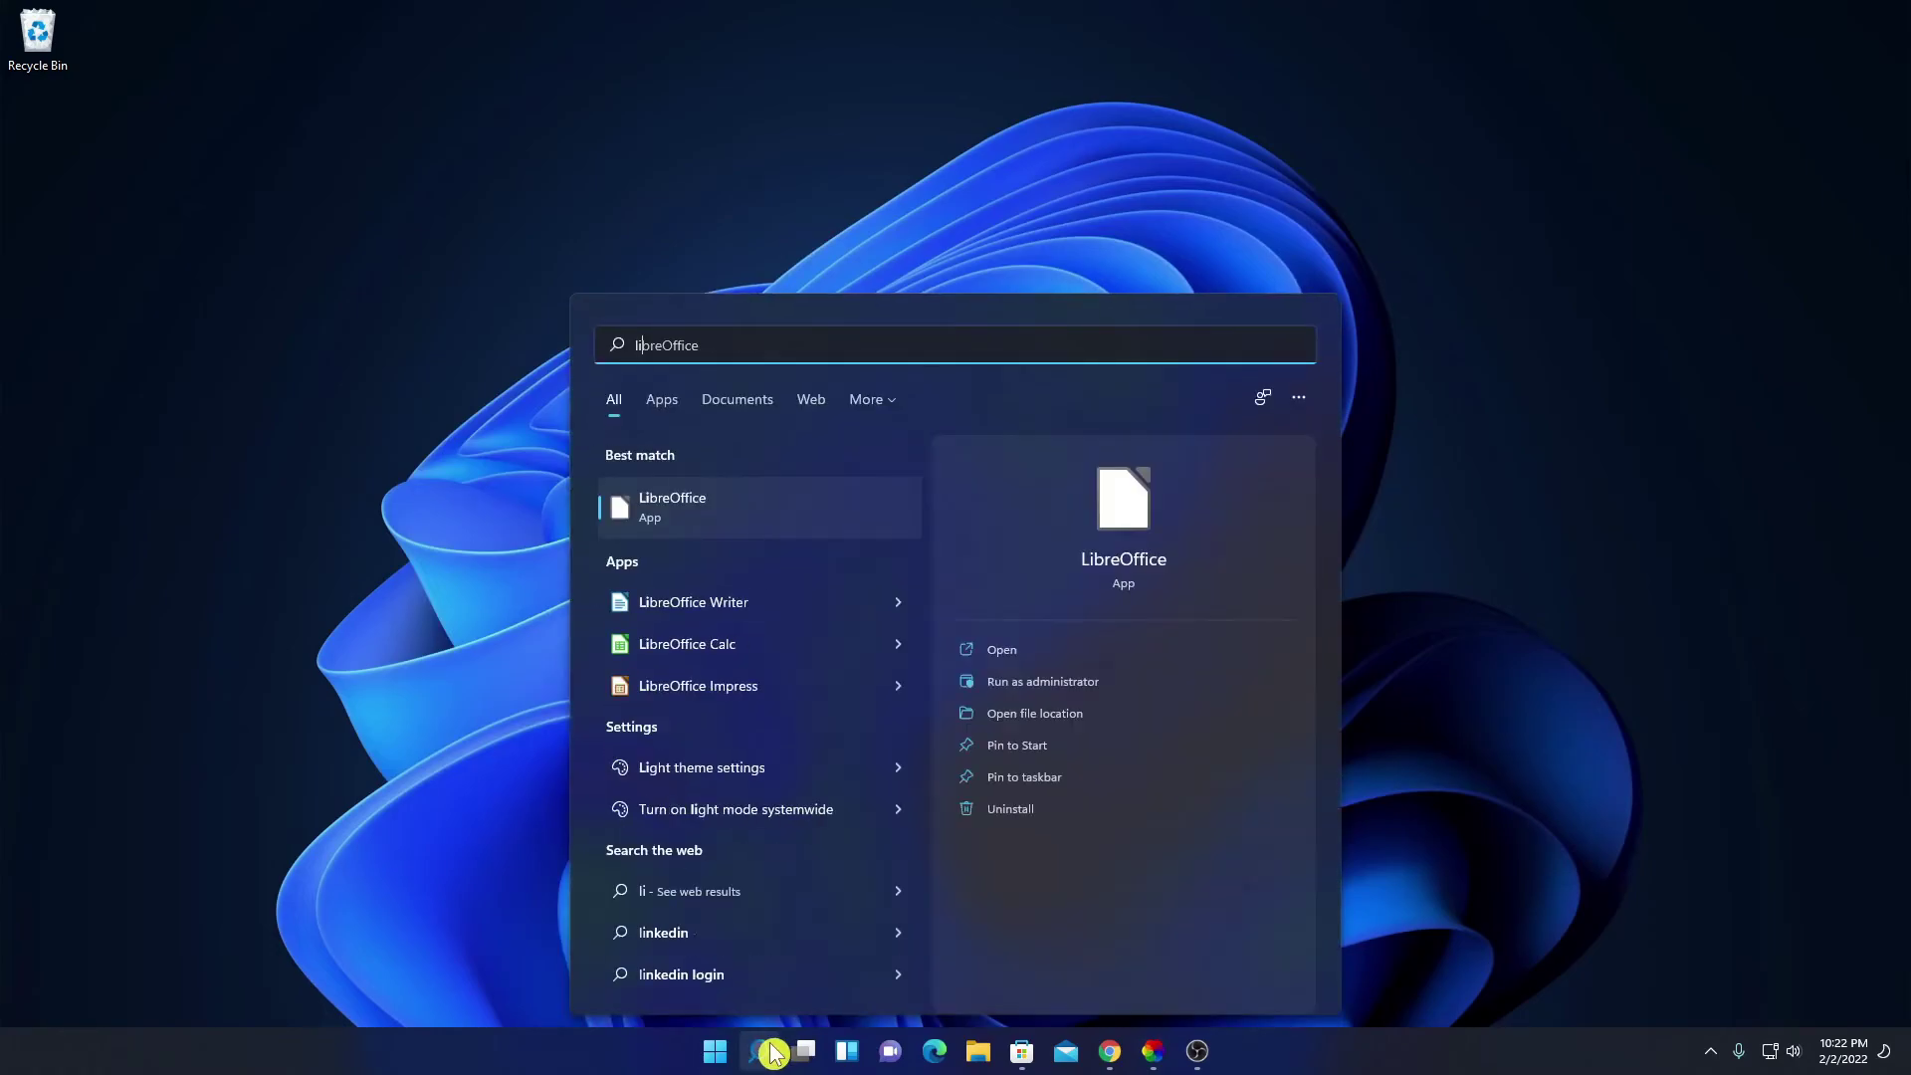
type("ve")
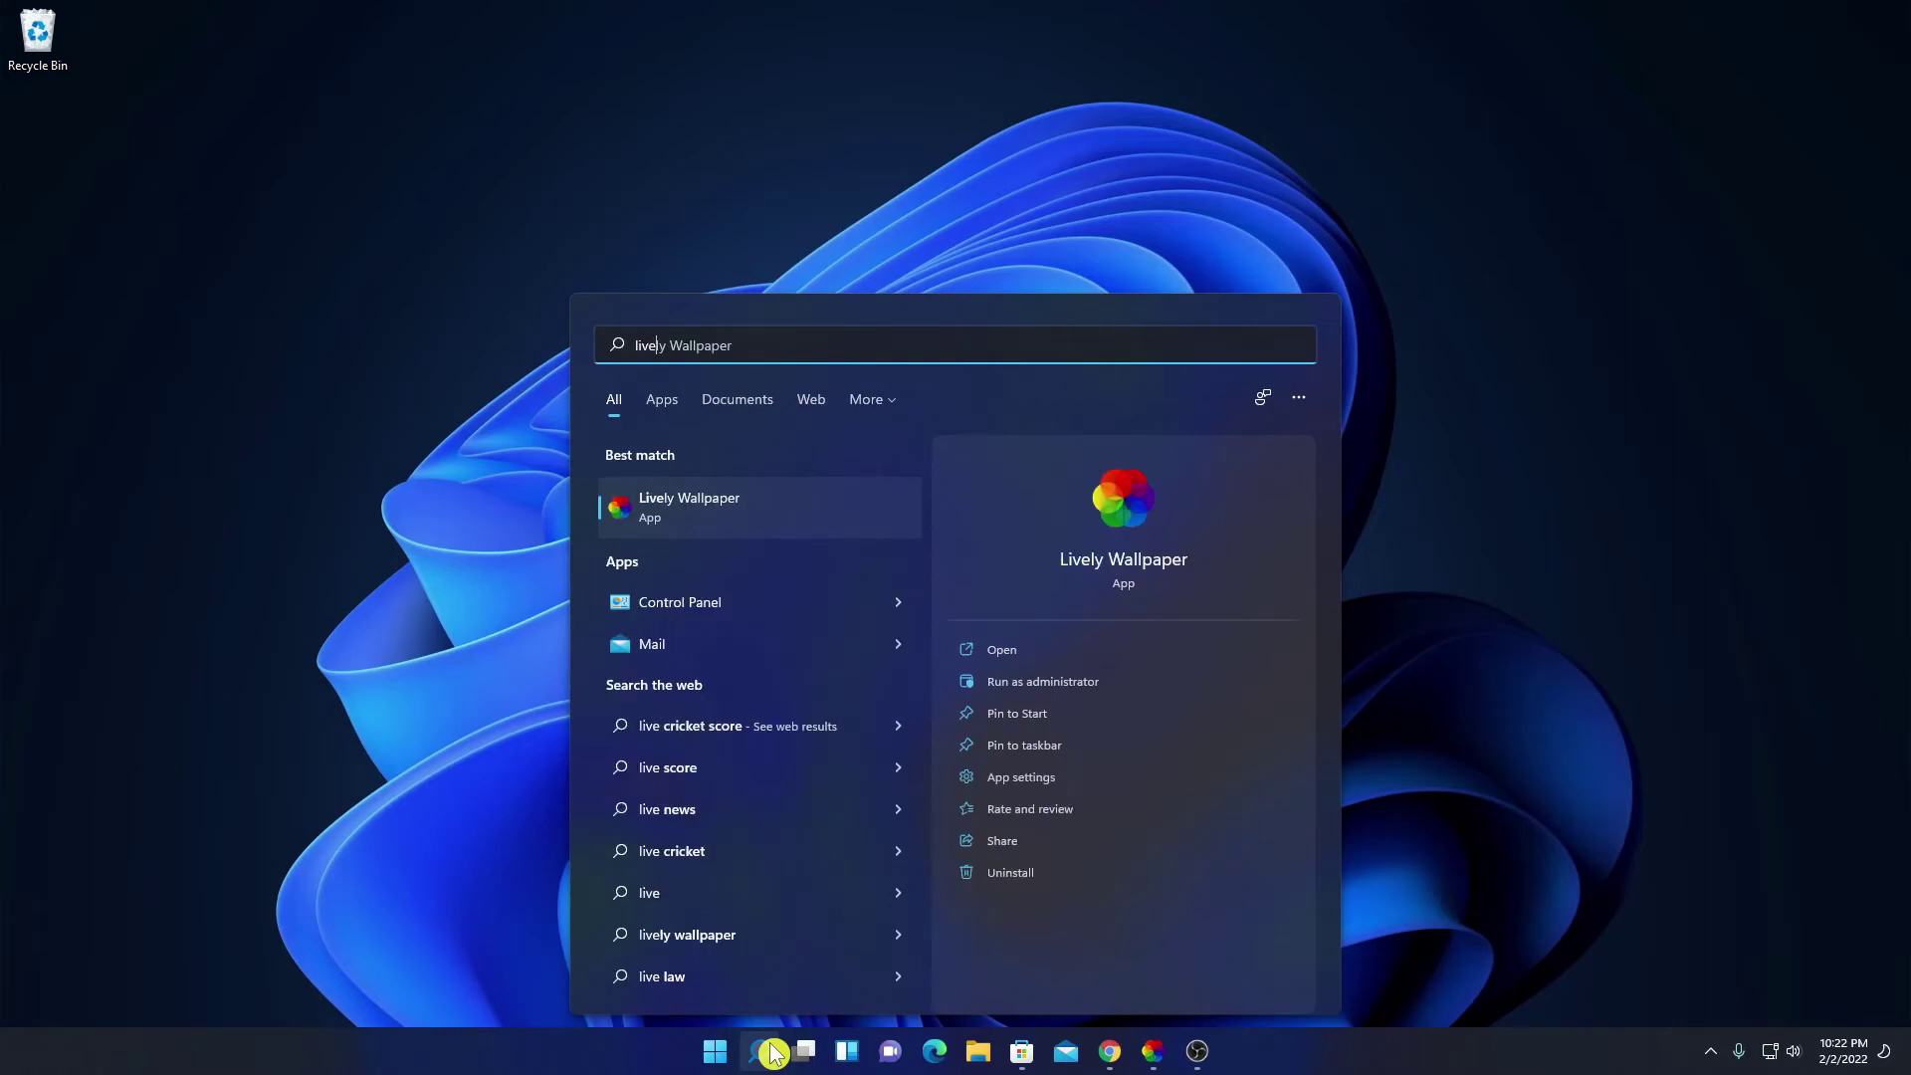
type("ly Wallpaper")
key("Return")
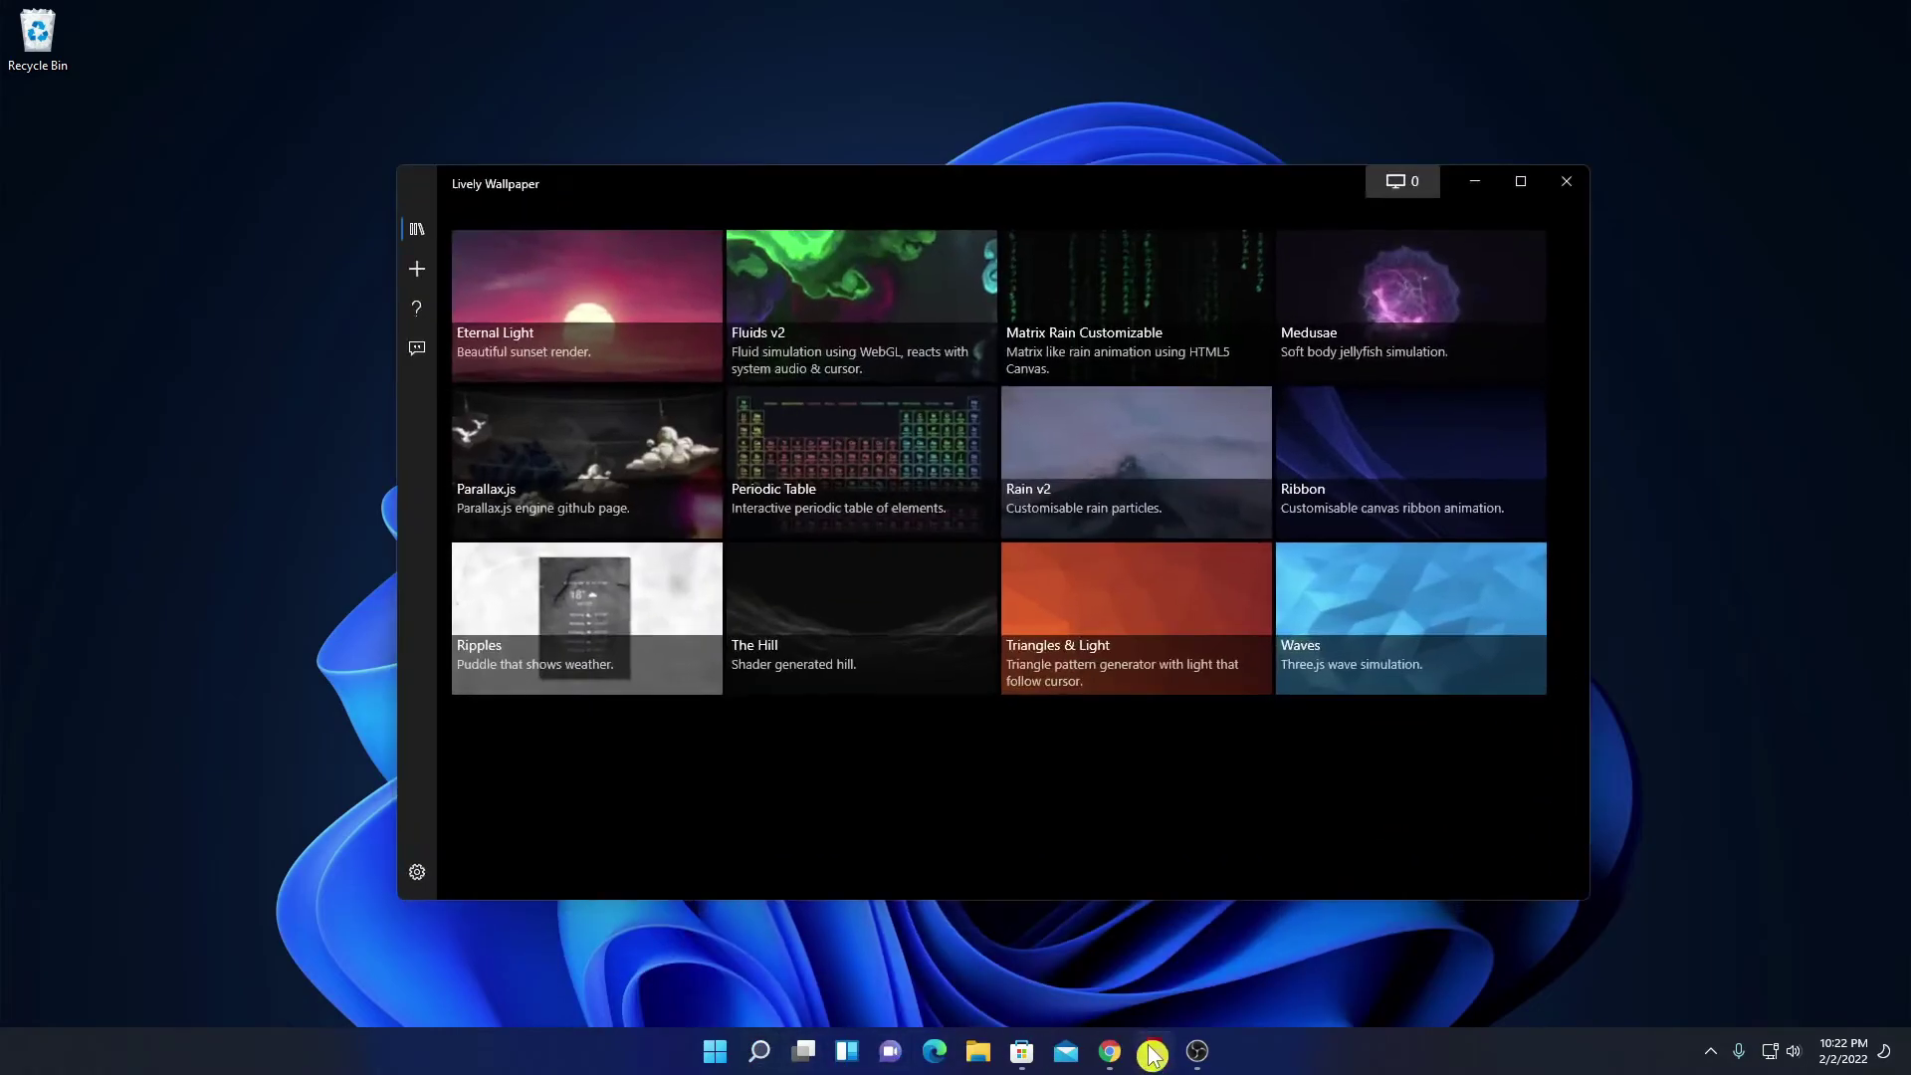
Apply Fluids v2 as the wallpaper after trying Eternal Light, then minimize the window.
left_click(539, 271)
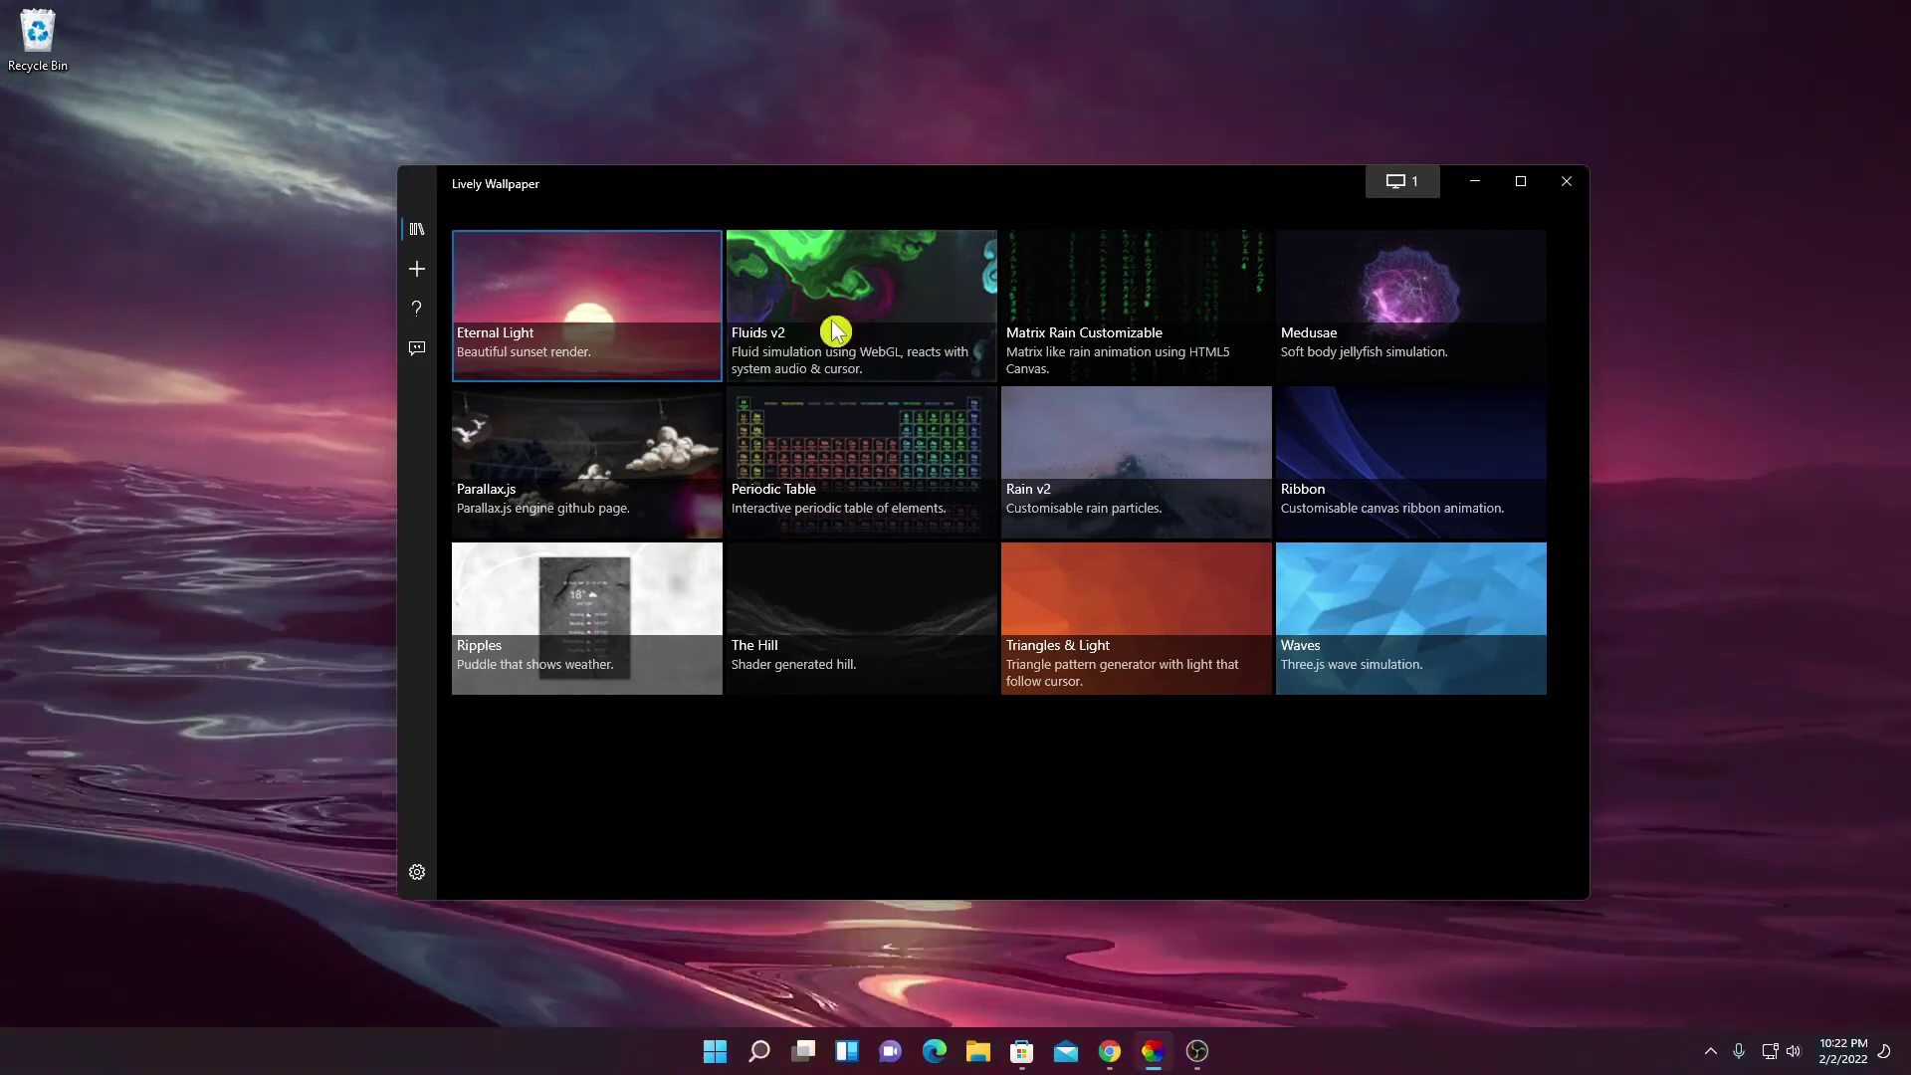
left_click(820, 288)
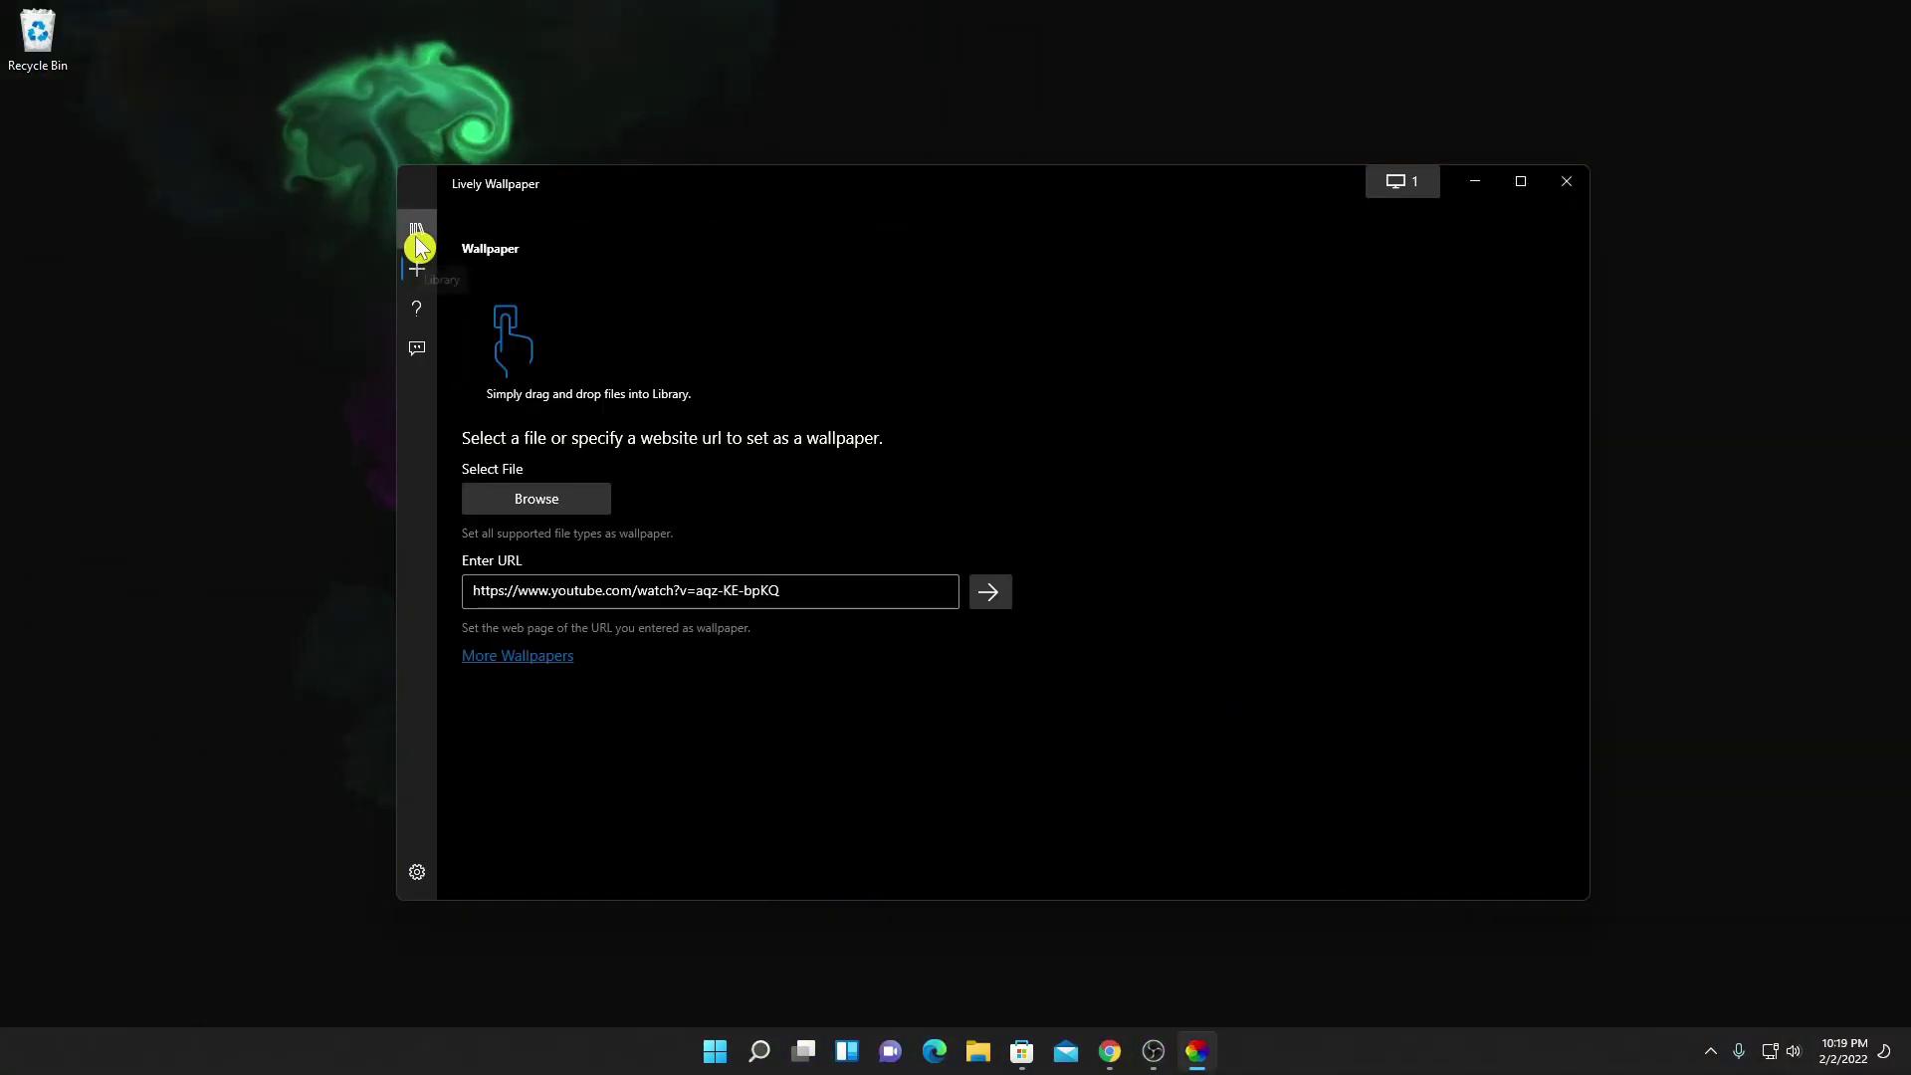
left_click(418, 247)
left_click(1475, 182)
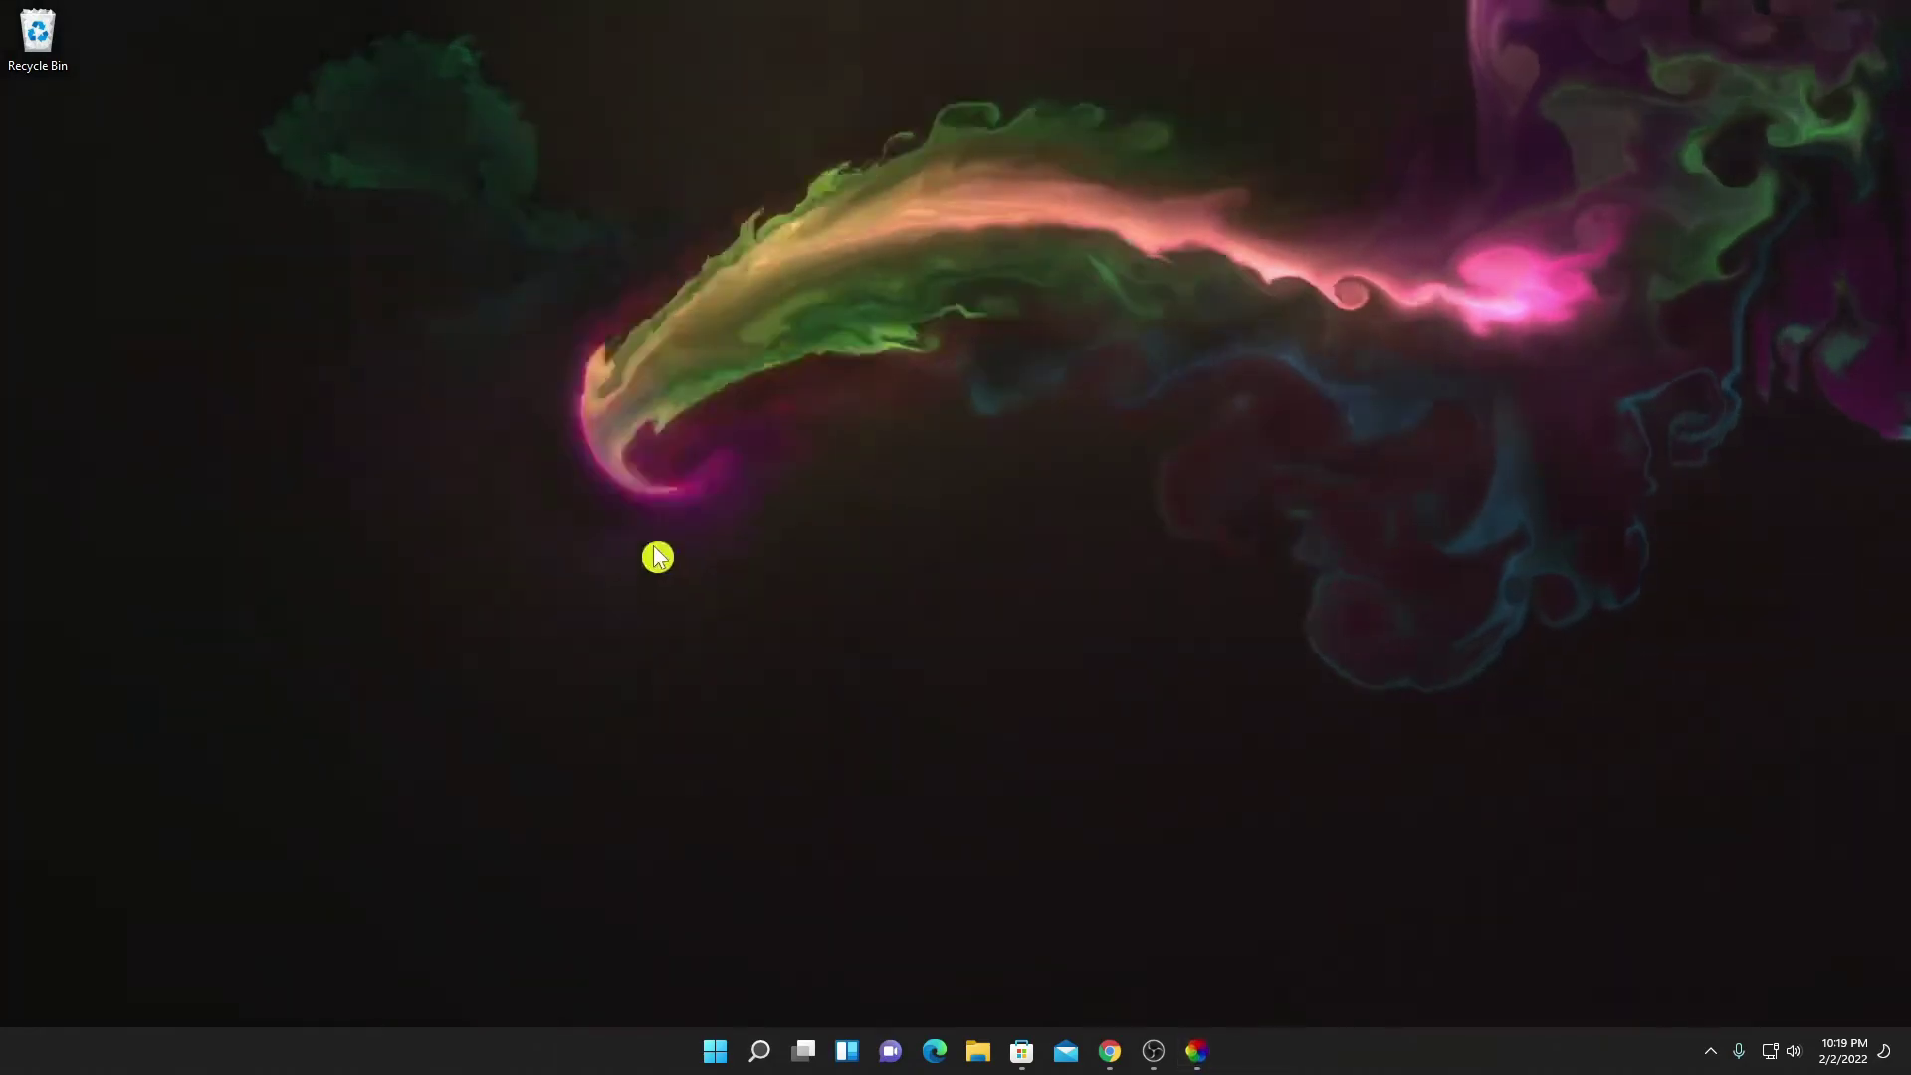